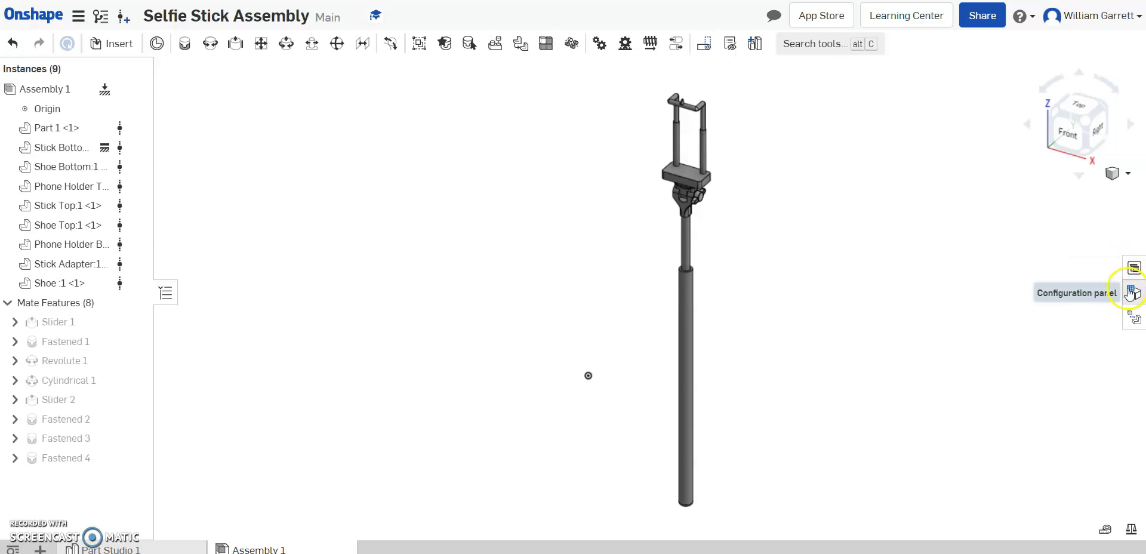
# Step: Add an exploded view and explode the Phone Holder Top upward by 6 in
pyautogui.click(1128, 321)
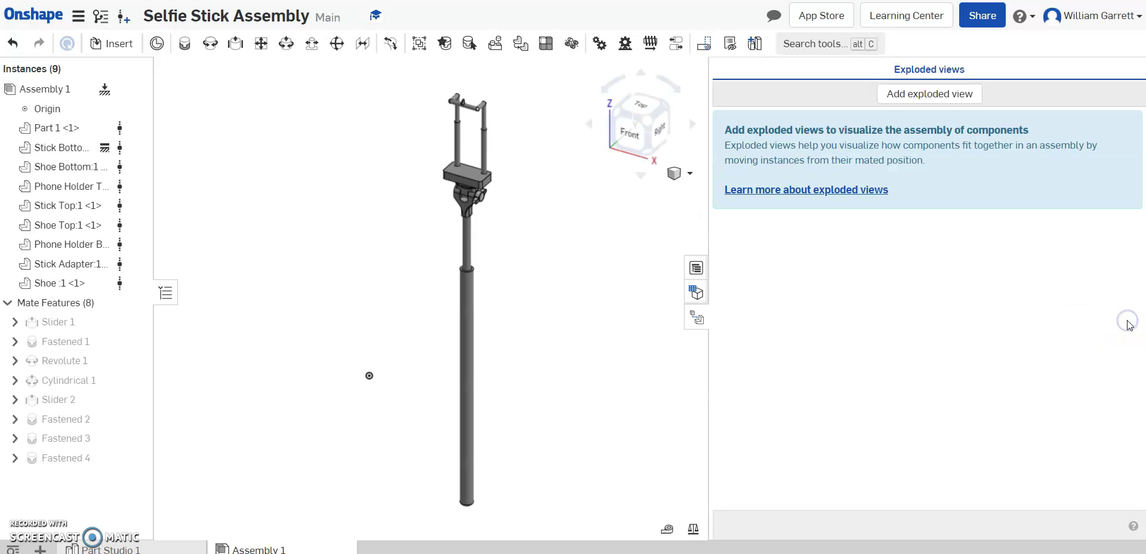
pyautogui.click(911, 98)
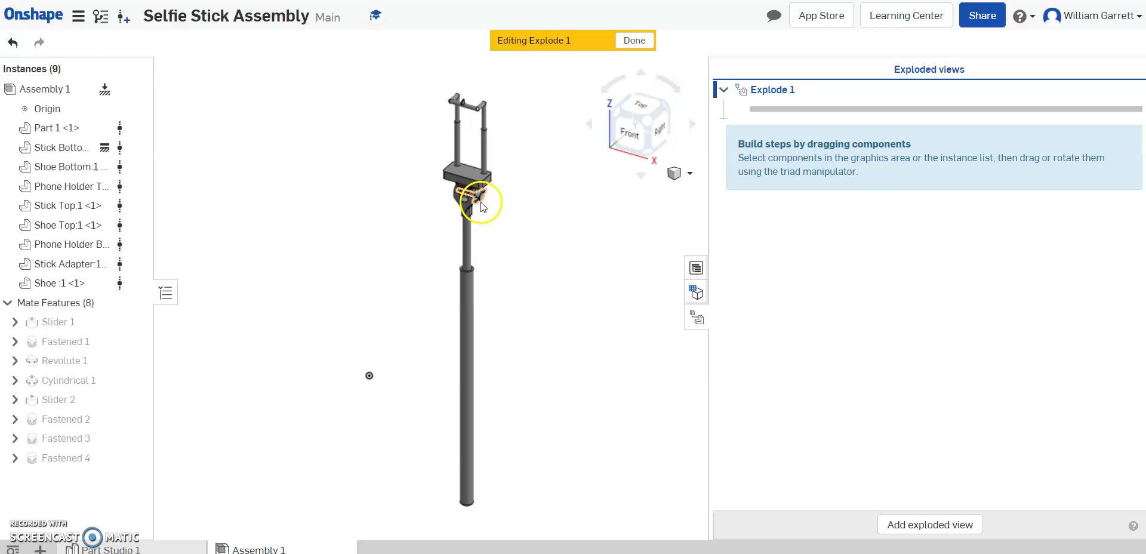
pyautogui.click(485, 123)
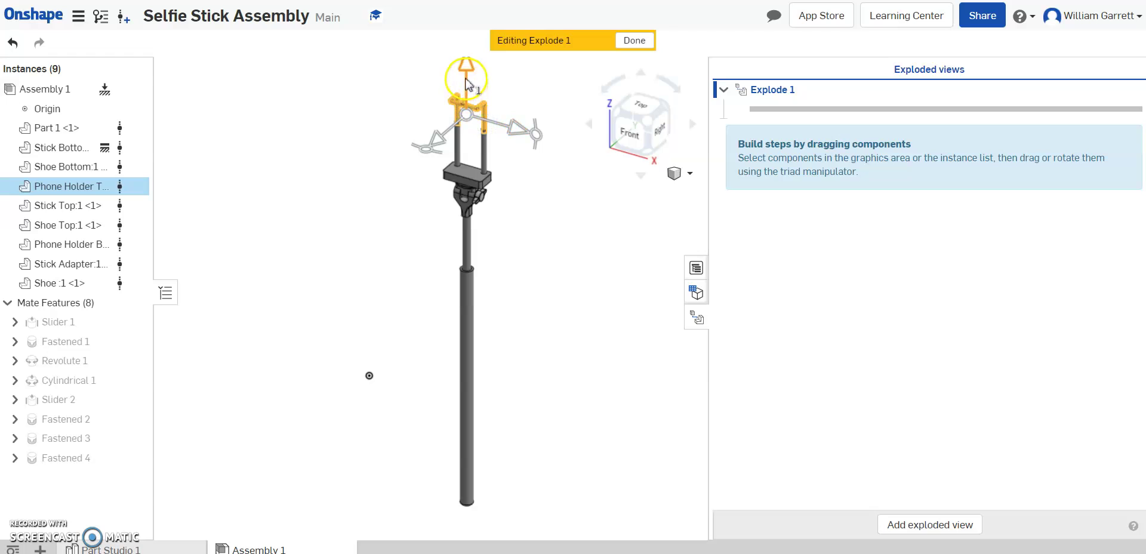
pyautogui.moveTo(467, 67); pyautogui.dragTo(466, 62)
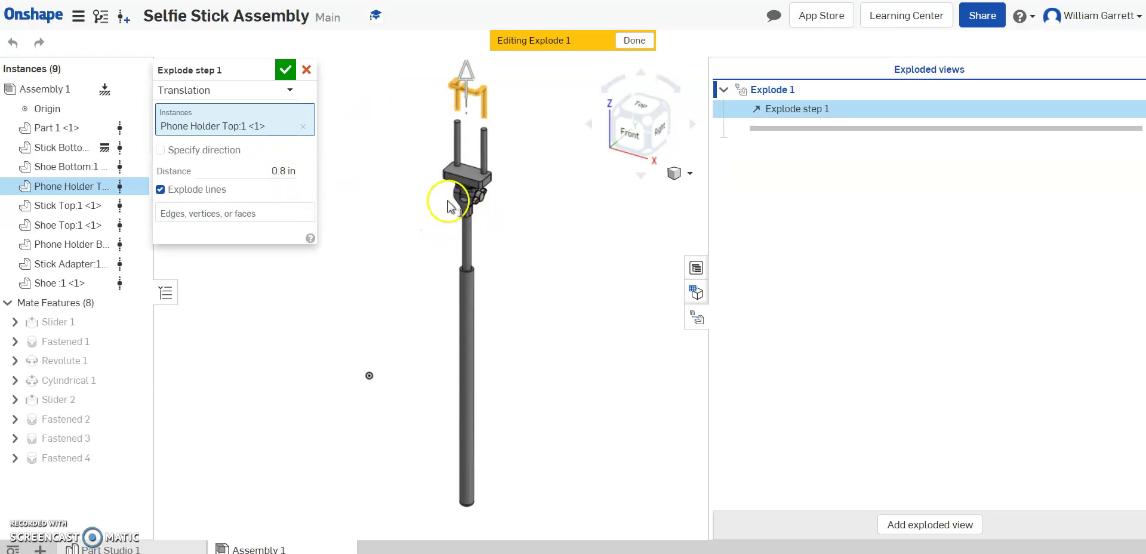
pyautogui.click(271, 172)
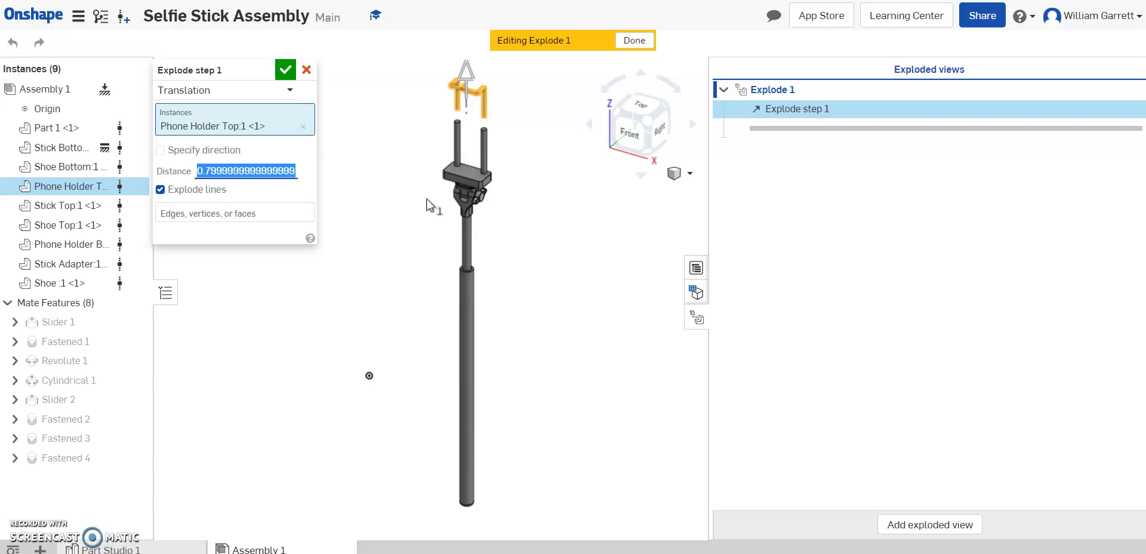
pyautogui.write('6')
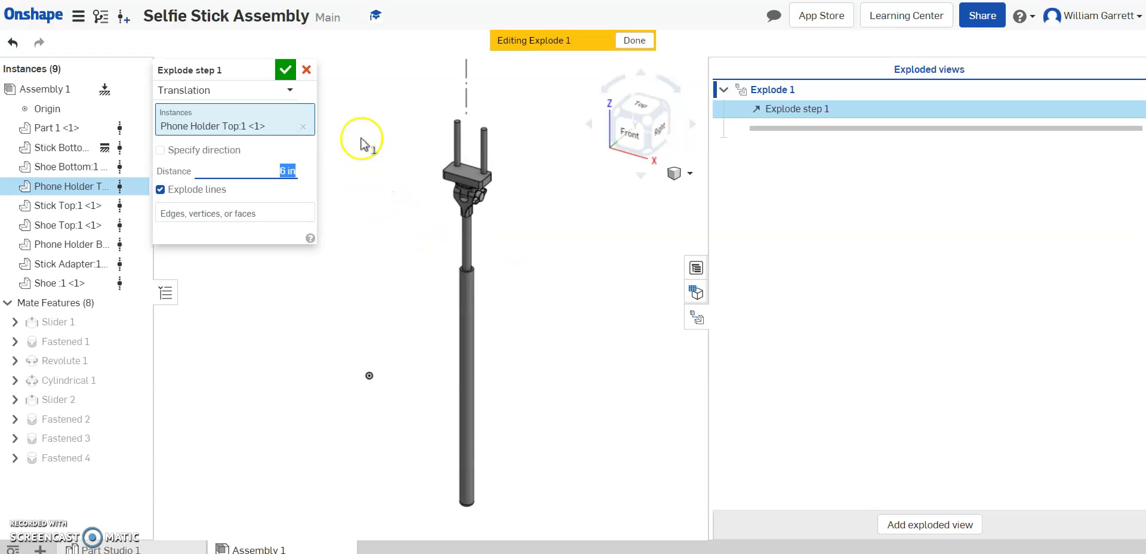
pyautogui.click(286, 73)
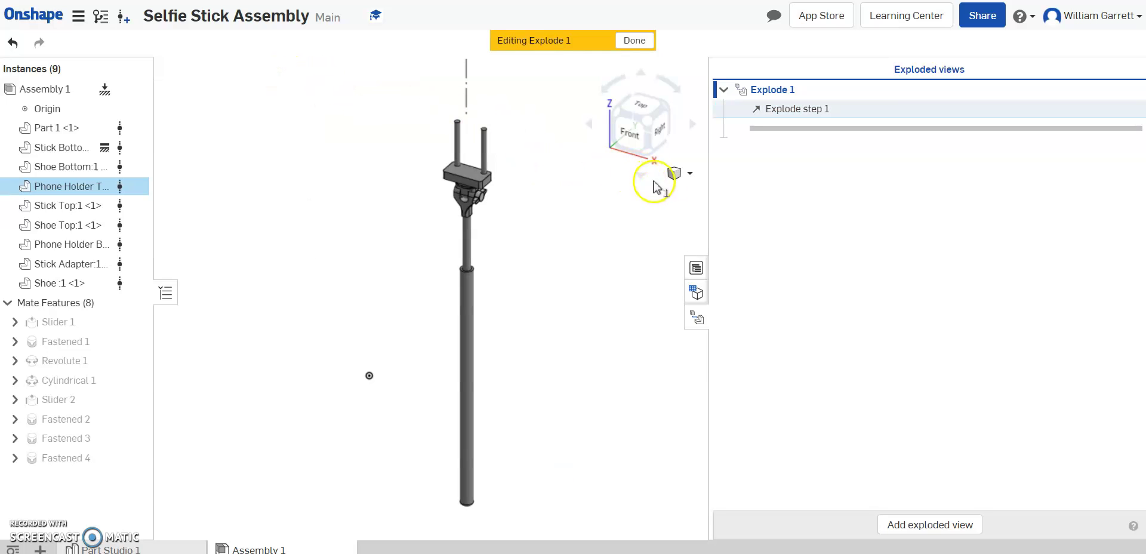
pyautogui.click(690, 177)
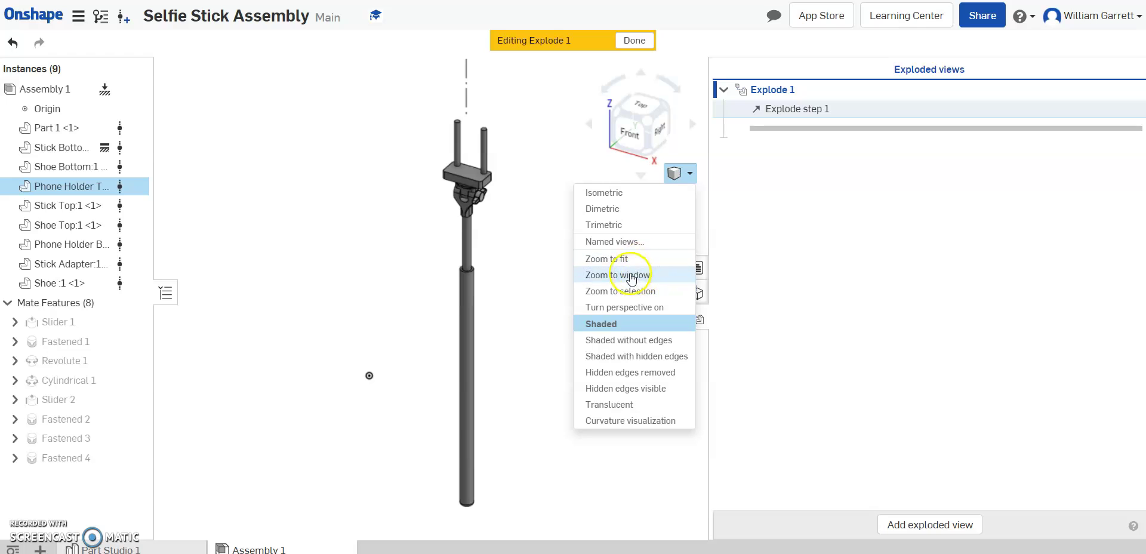
pyautogui.click(528, 315)
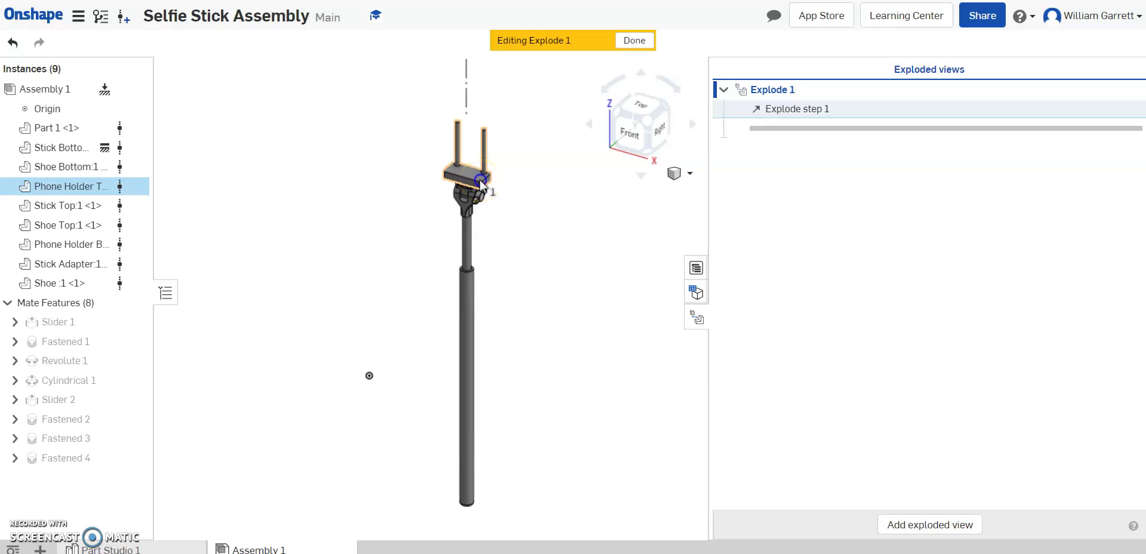
# Step: Add an explode step moving the Phone Holder Bottom upward by 4 in
pyautogui.moveTo(482, 179)
pyautogui.mouseDown()
pyautogui.moveTo(485, 164)
pyautogui.moveTo(474, 187)
pyautogui.mouseUp()
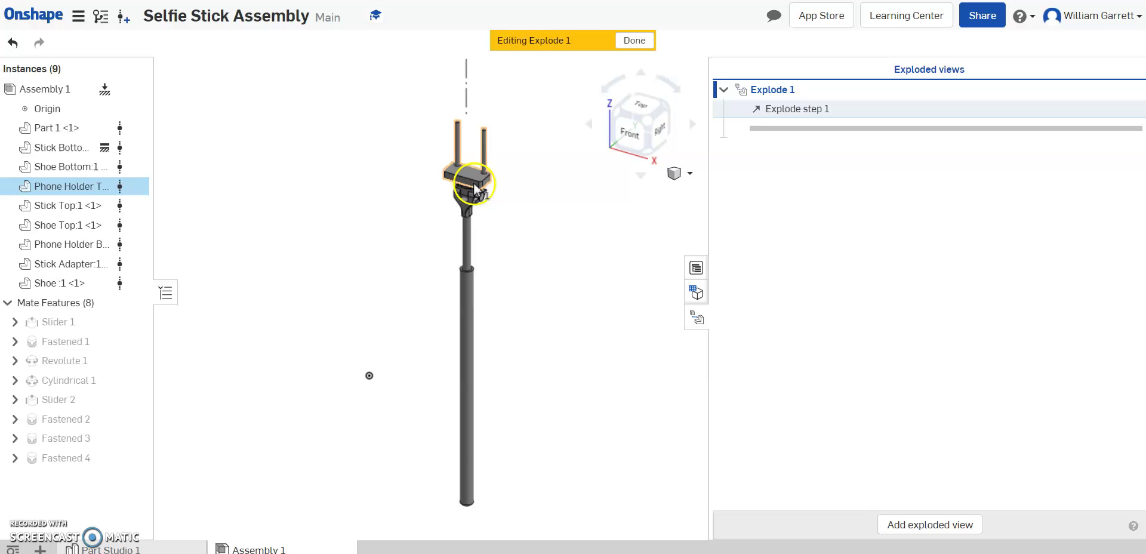
pyautogui.click(475, 182)
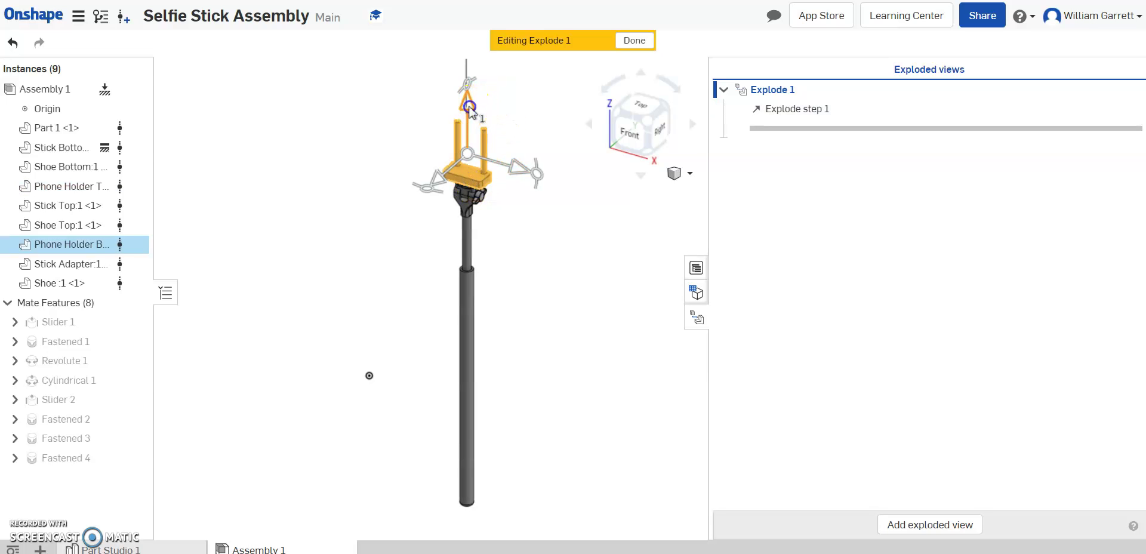
pyautogui.moveTo(470, 111); pyautogui.dragTo(442, 99)
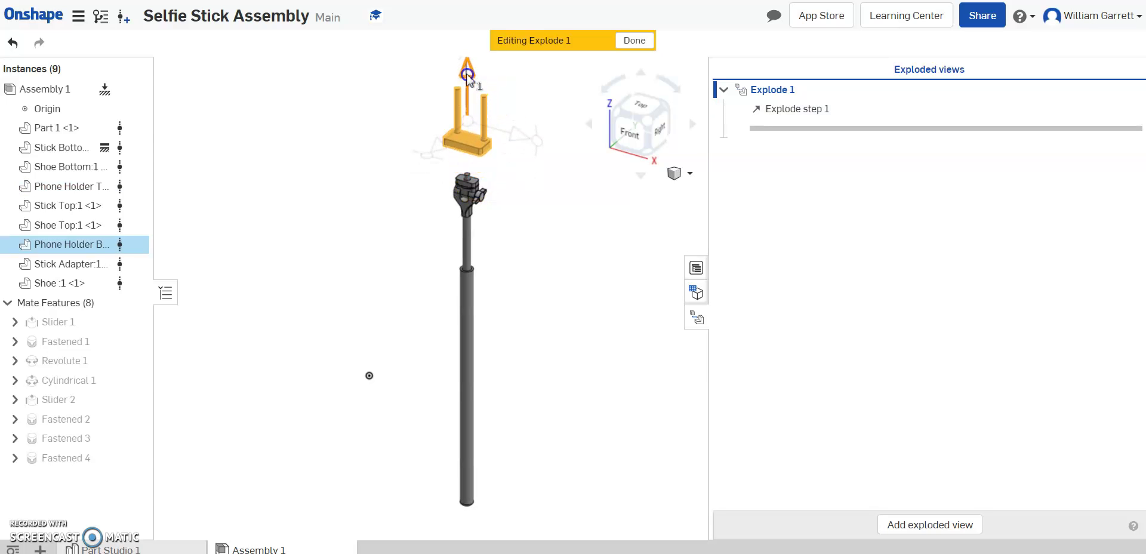
pyautogui.click(263, 171)
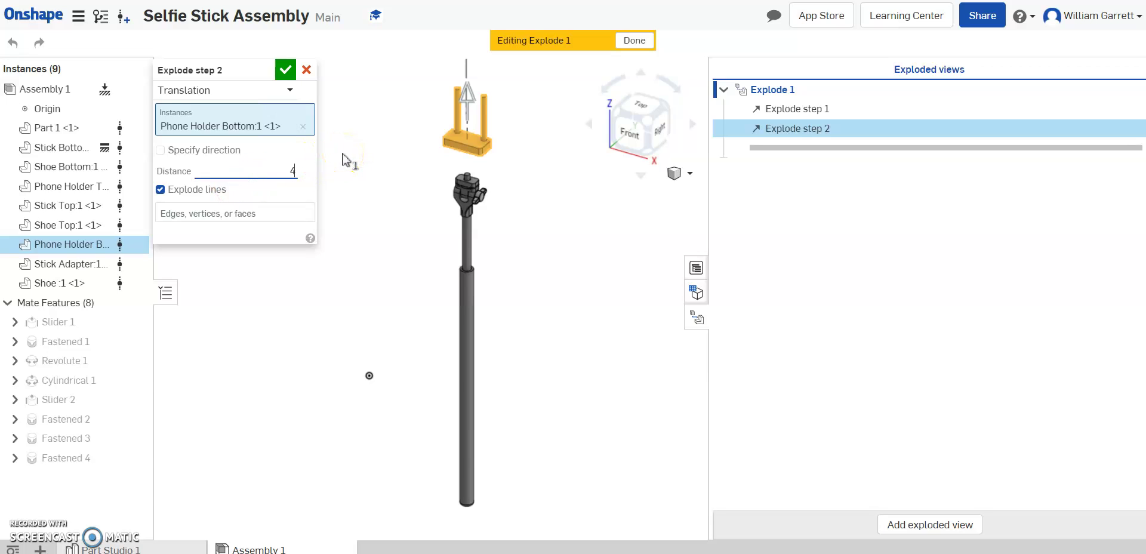
pyautogui.press('Return')
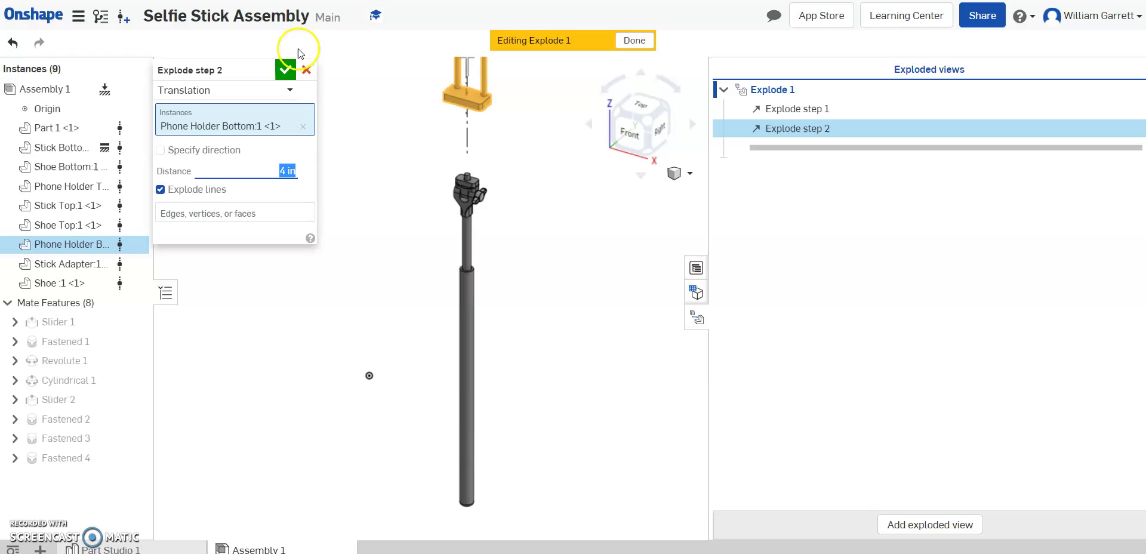
pyautogui.click(285, 72)
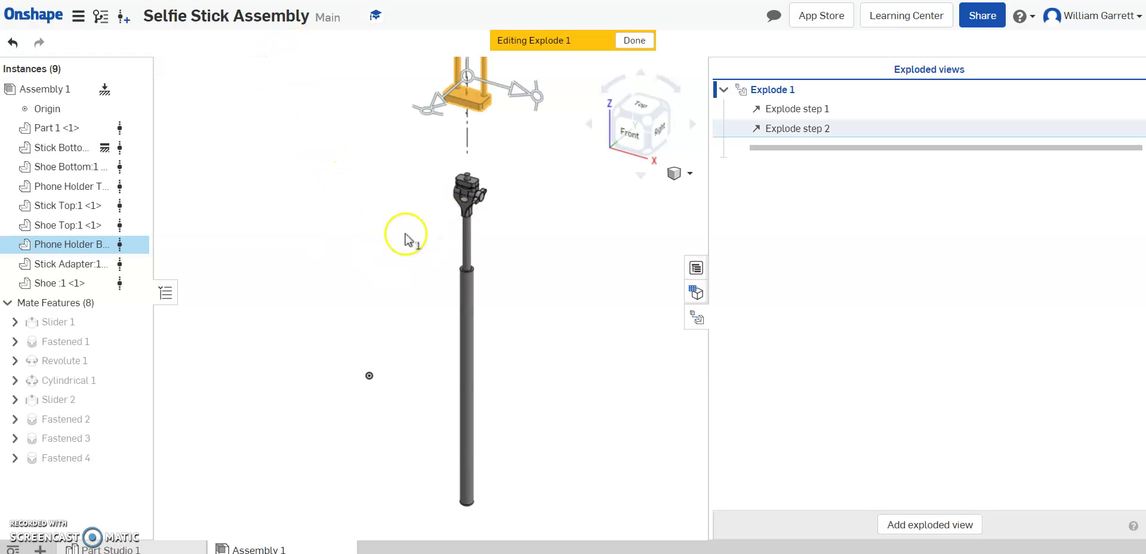
# Step: Add an explode step moving the Shoe Top upward by 2 in
pyautogui.scroll(10, 464, 188)
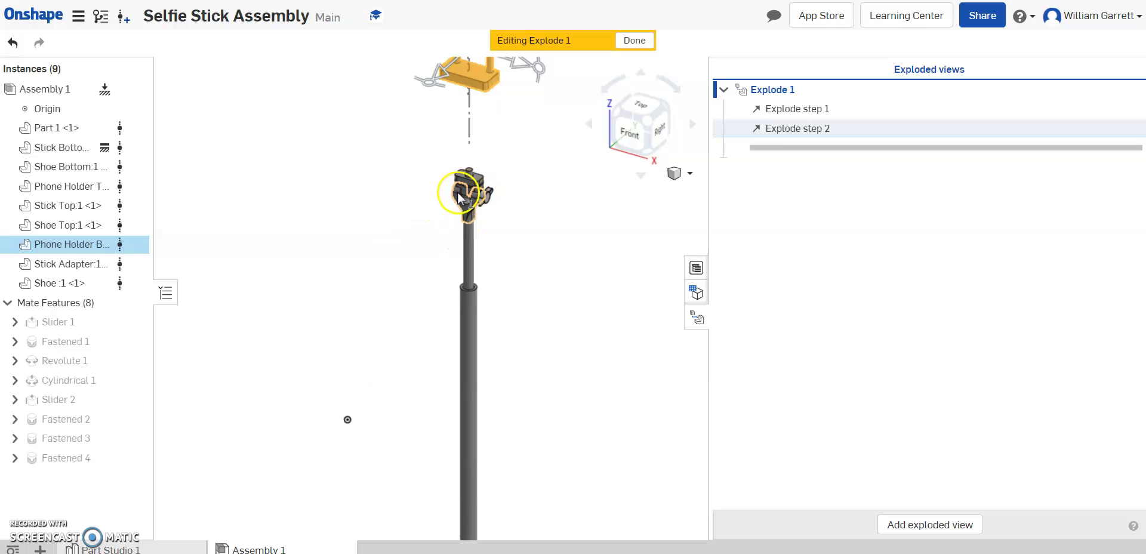
pyautogui.scroll(2, 464, 173)
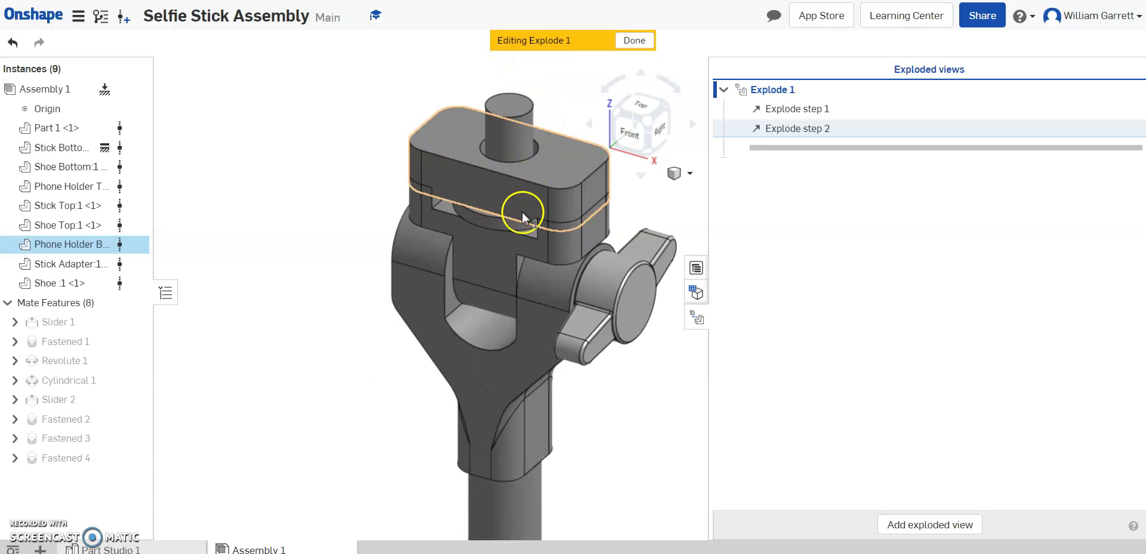
pyautogui.scroll(-10, 514, 206)
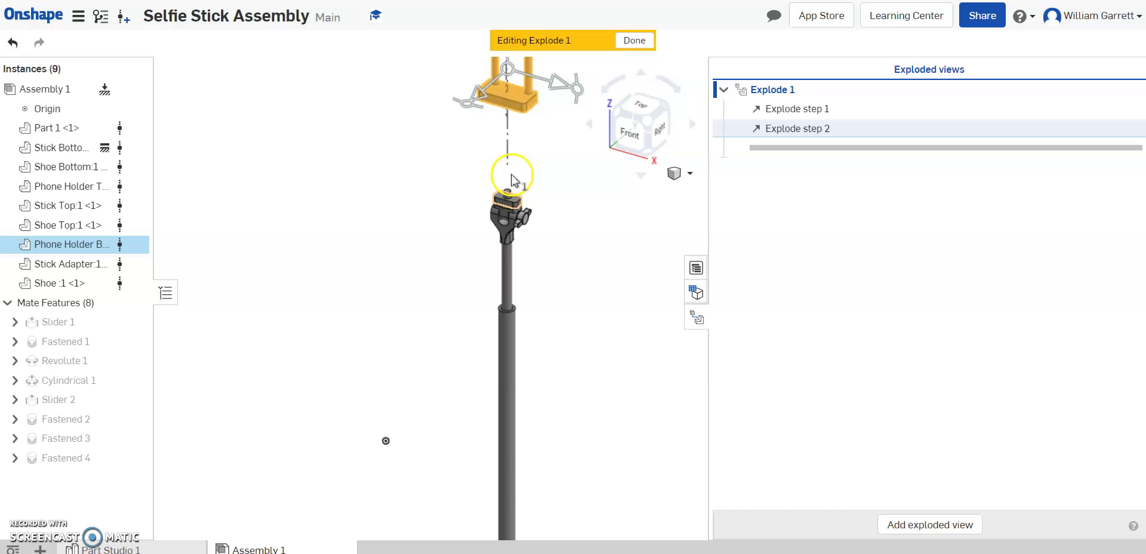
pyautogui.scroll(5, 498, 191)
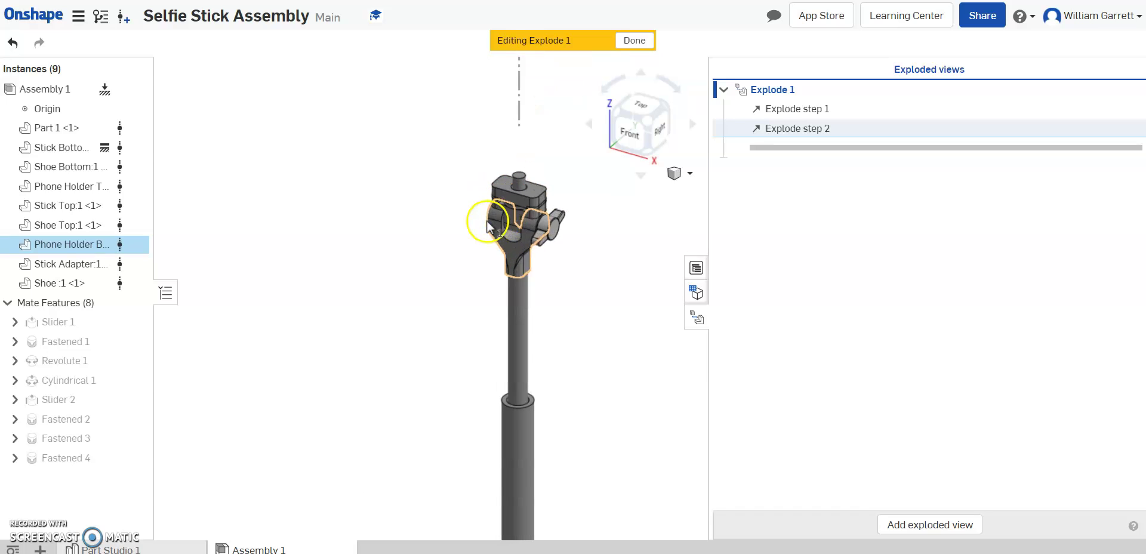
pyautogui.click(517, 169)
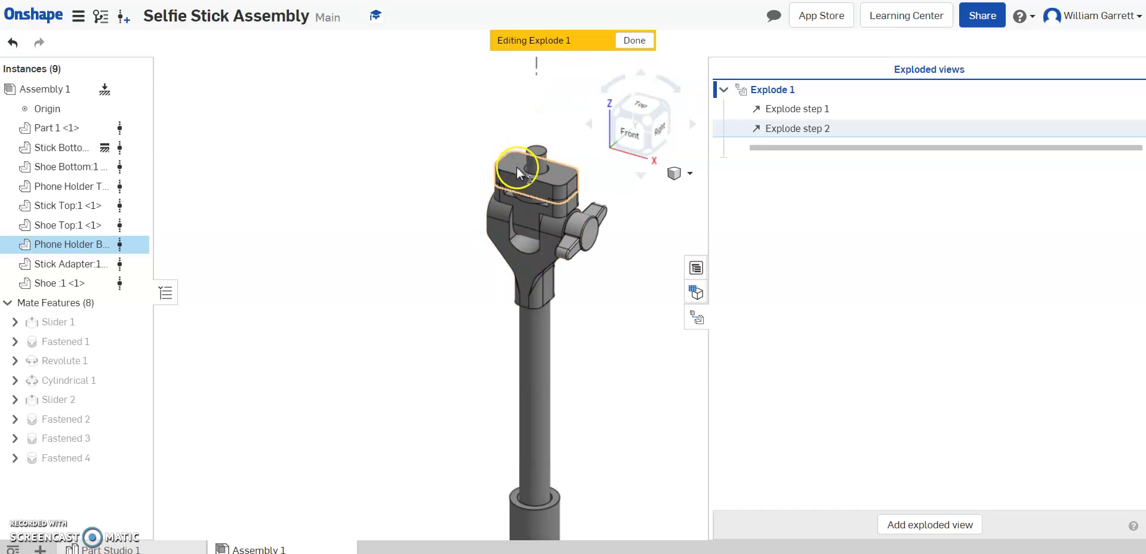
pyautogui.click(505, 168)
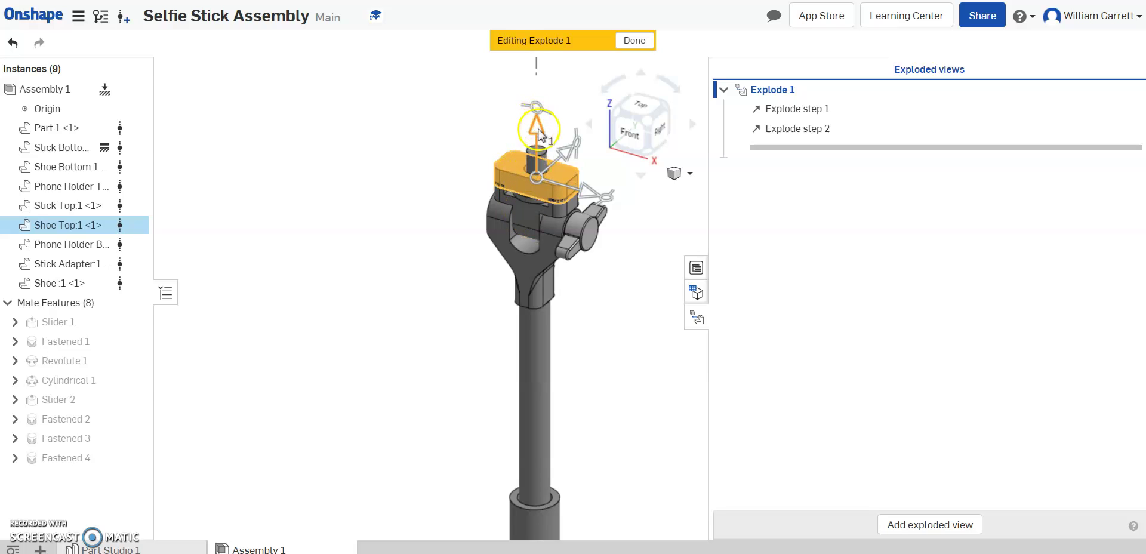
pyautogui.moveTo(536, 130); pyautogui.dragTo(536, 93)
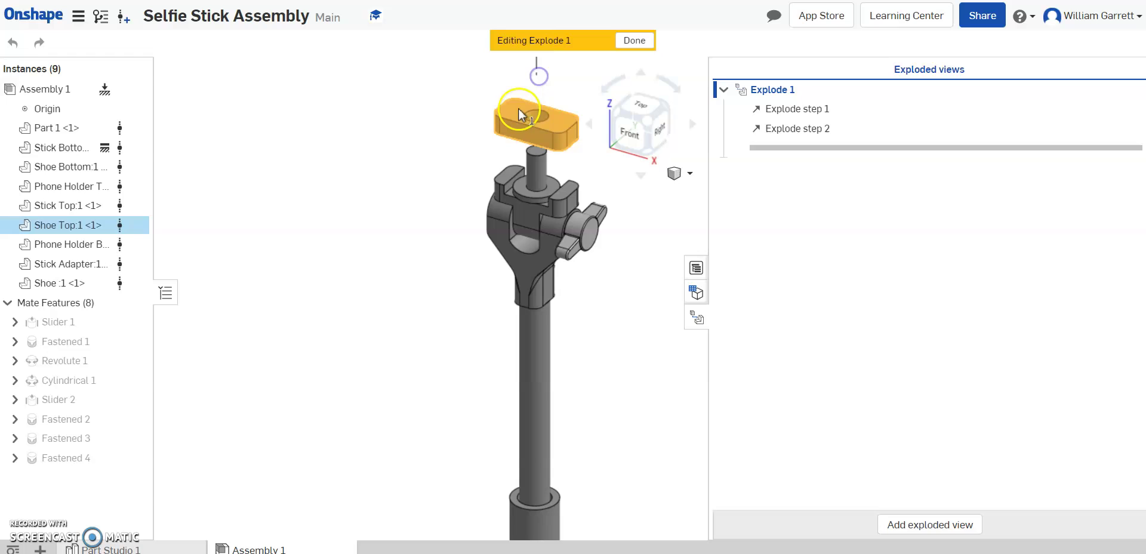
pyautogui.click(268, 165)
pyautogui.doubleClick(268, 165)
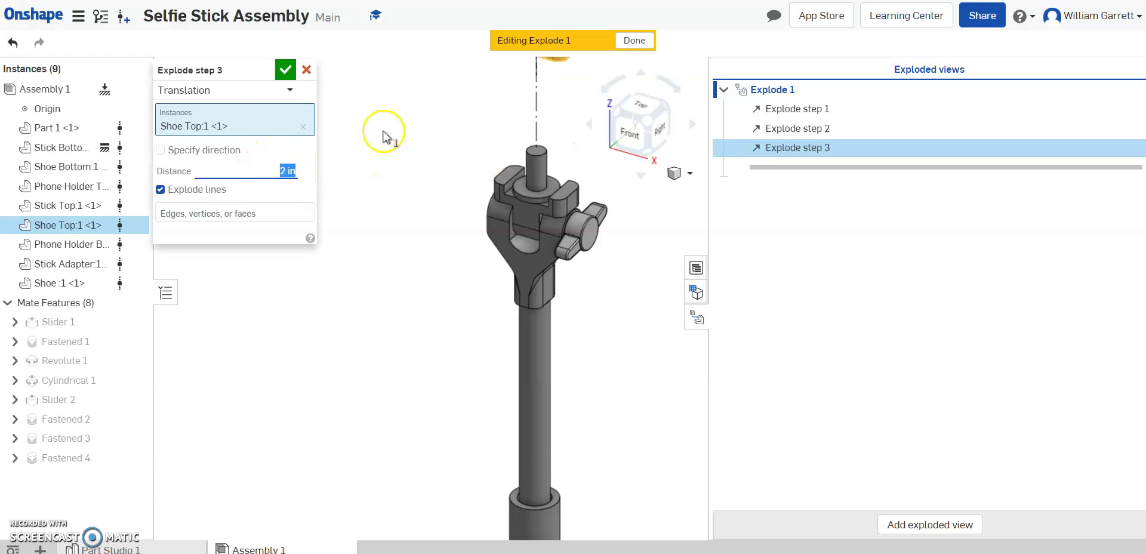
pyautogui.click(285, 71)
# Step: Add an explode step moving the Shoe, the flanged pin in the stick head, upward by 1 in
pyautogui.scroll(-5, 595, 191)
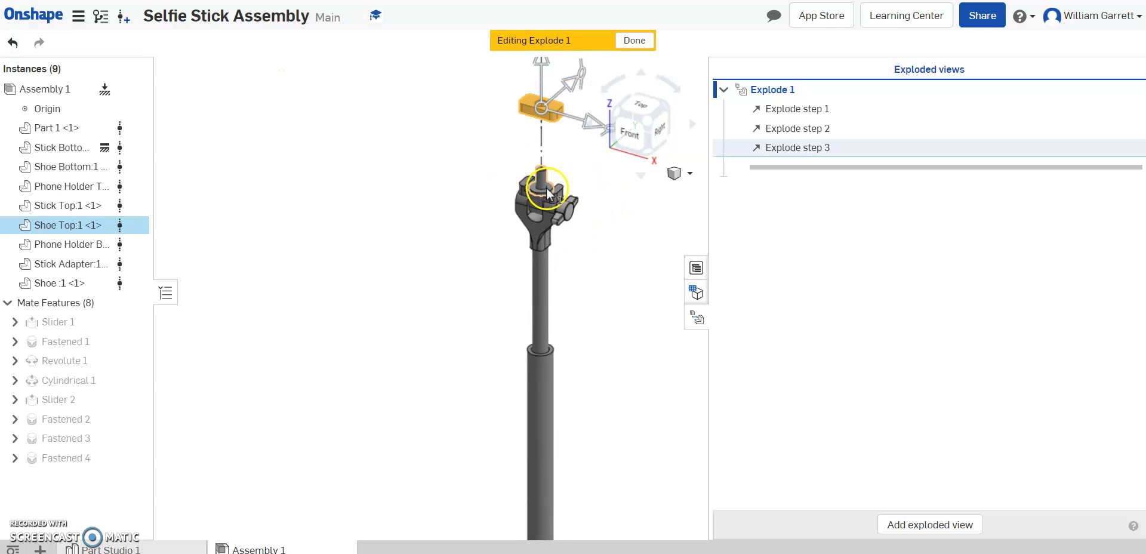
pyautogui.scroll(3, 562, 185)
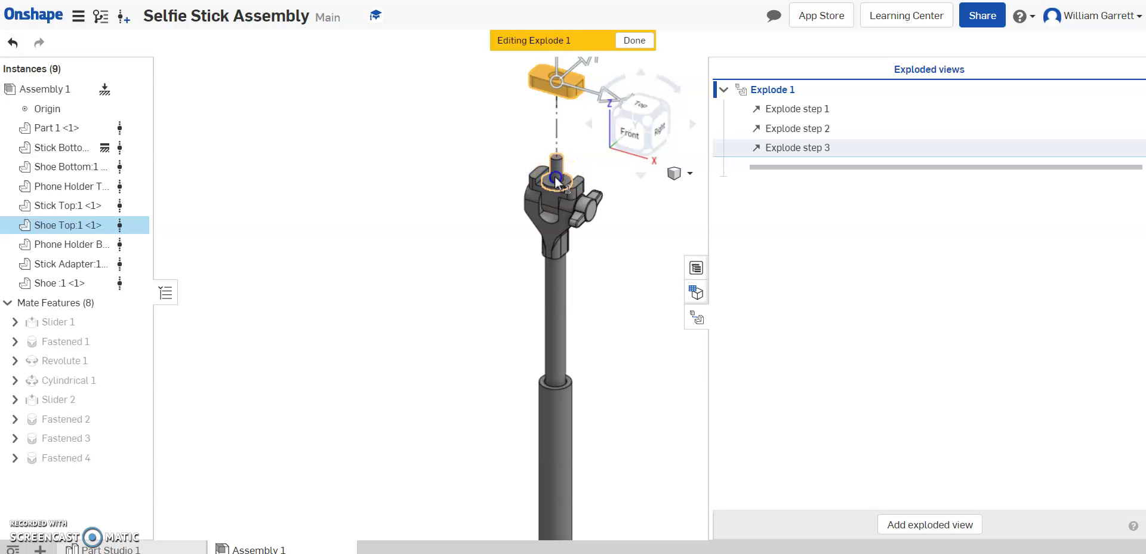
pyautogui.click(554, 174)
pyautogui.click(558, 145)
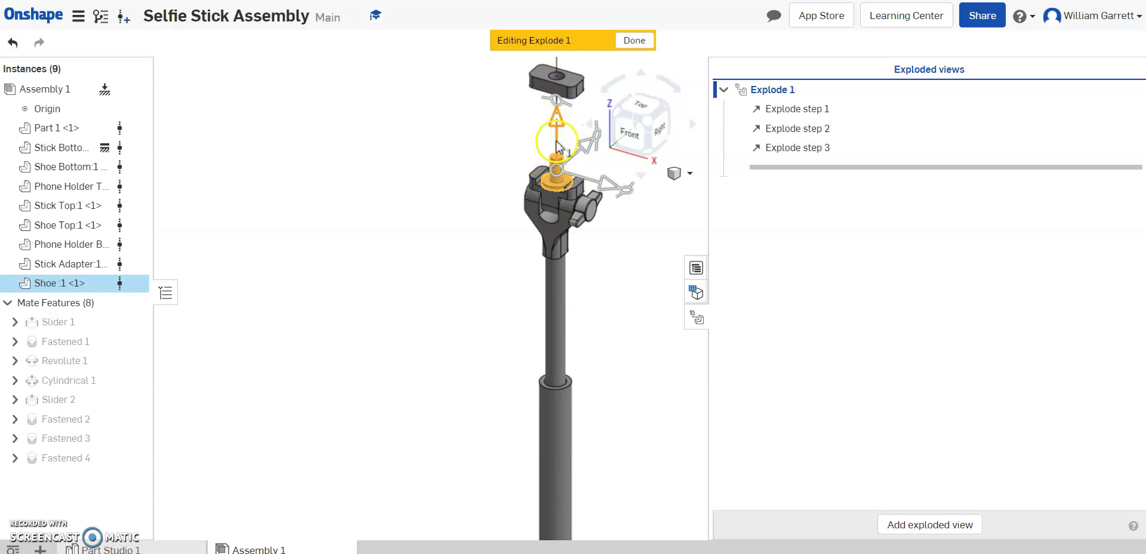
pyautogui.moveTo(558, 145); pyautogui.dragTo(557, 121)
pyautogui.click(274, 173)
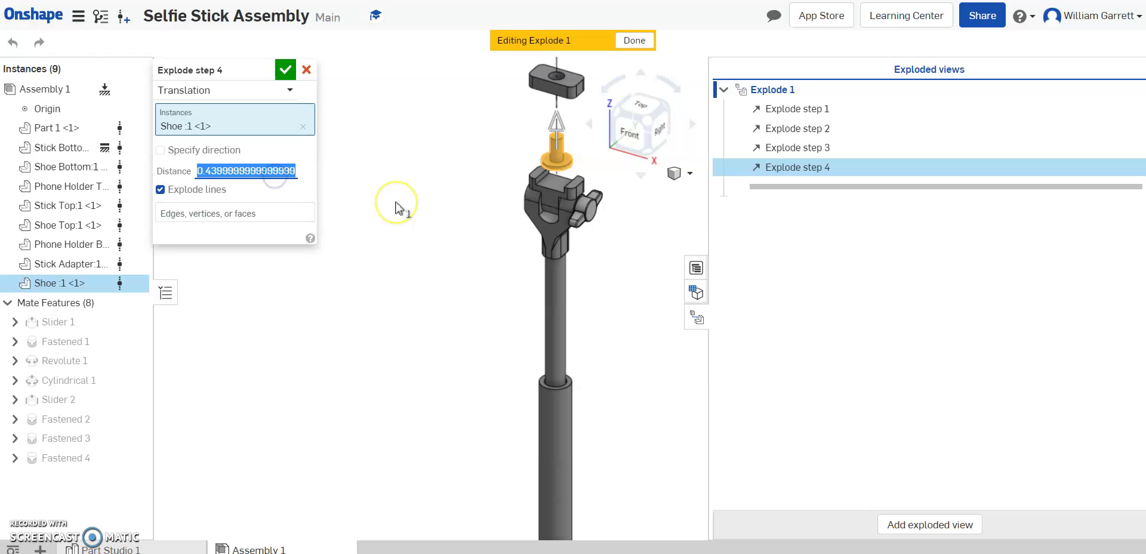
pyautogui.write('1')
pyautogui.press('Return')
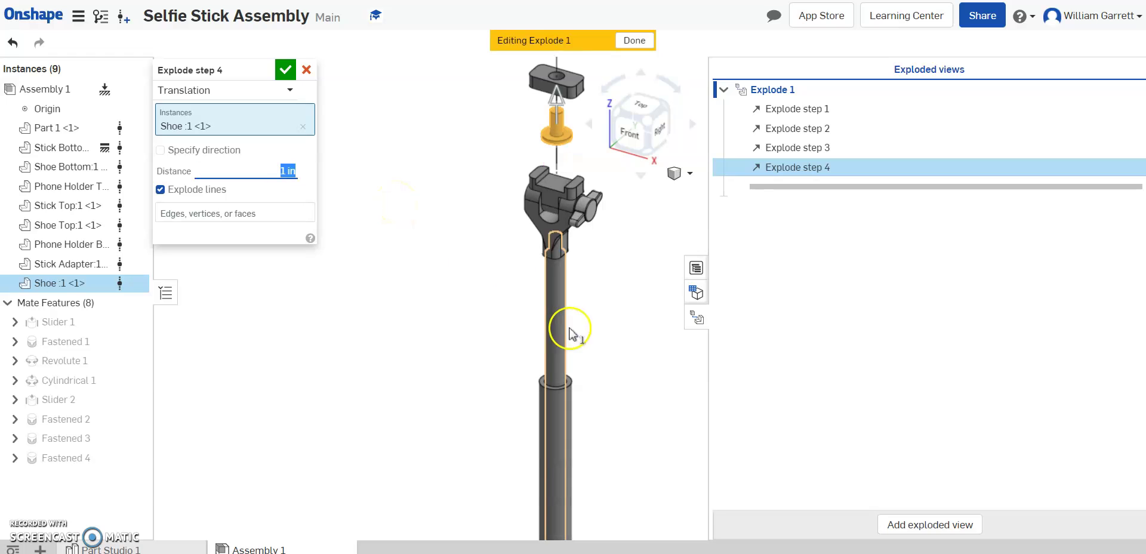
pyautogui.click(286, 70)
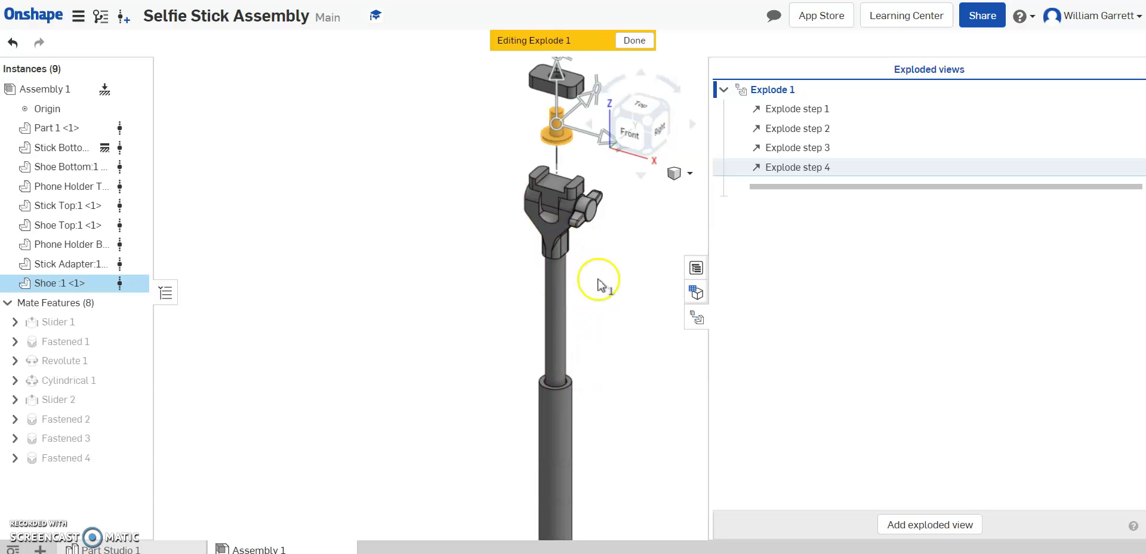
# Step: Add an explode step moving the Stick Bottom, the lower tube, downward with a distance of -17 in
pyautogui.scroll(-2, 609, 370)
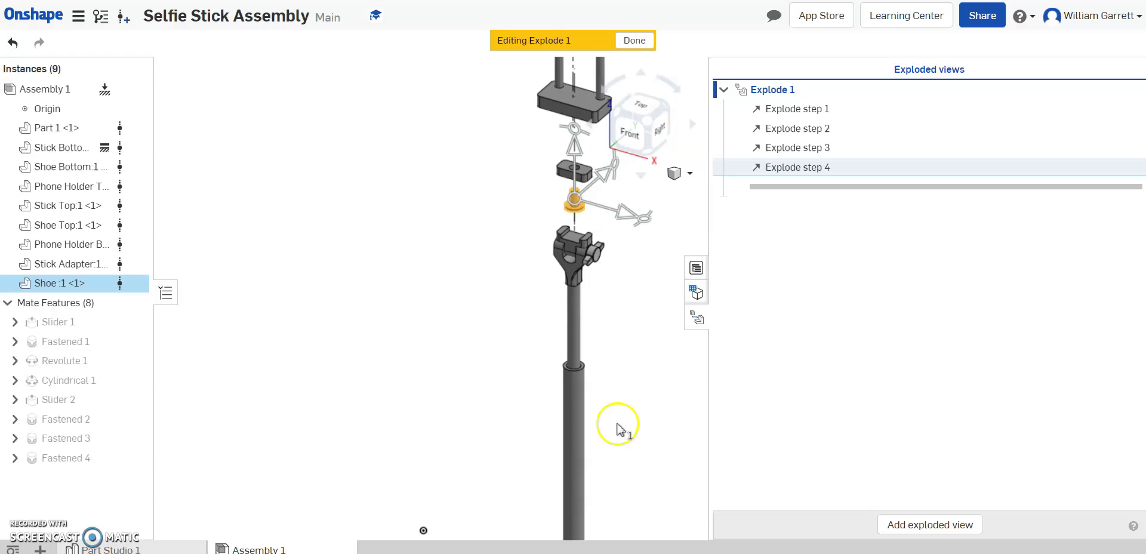
pyautogui.moveTo(614, 430); pyautogui.dragTo(471, 151, button='middle')
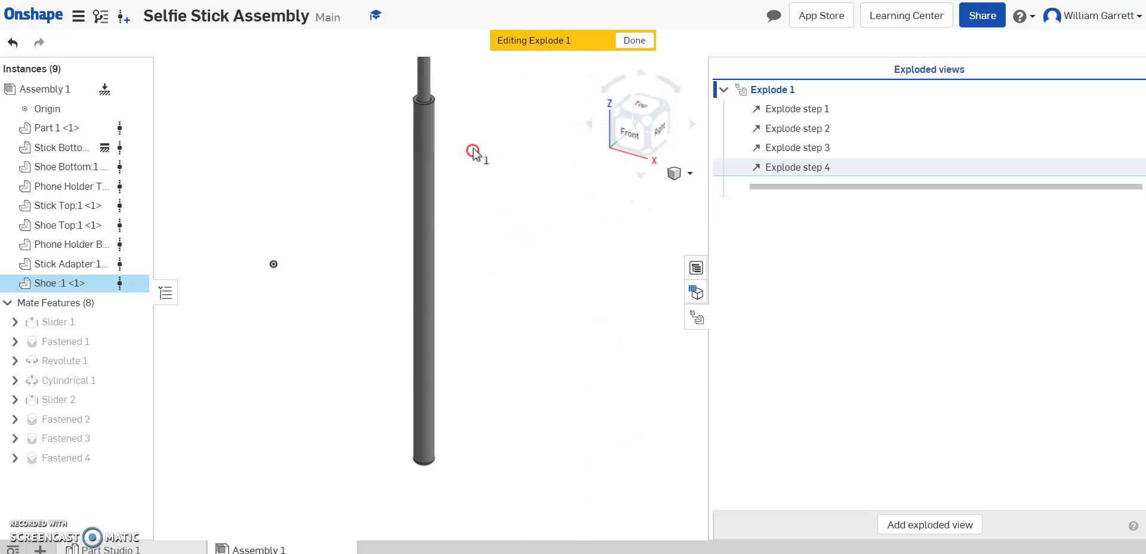
pyautogui.click(425, 365)
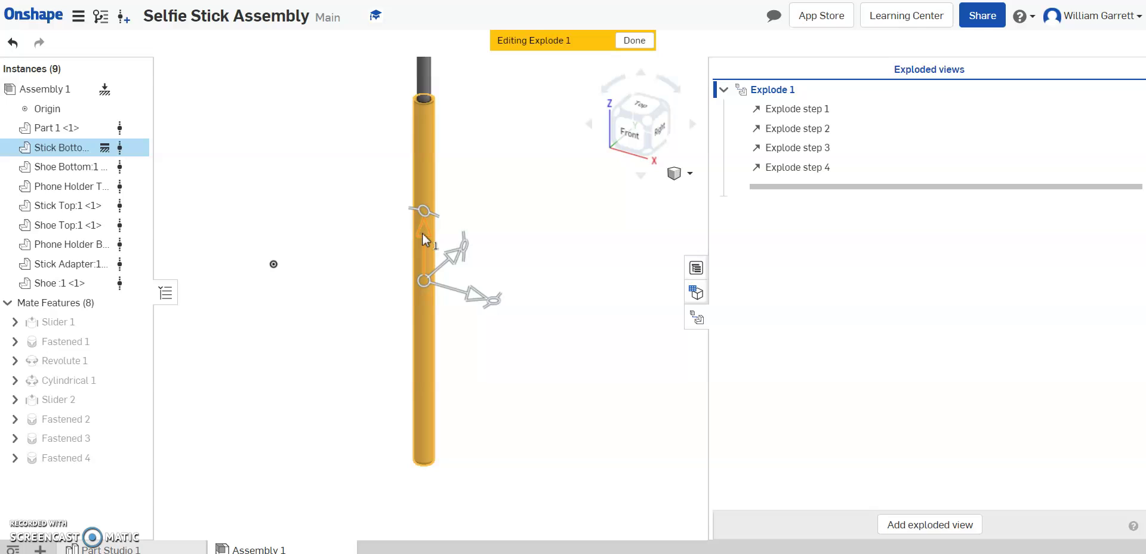
pyautogui.moveTo(424, 236); pyautogui.dragTo(435, 488)
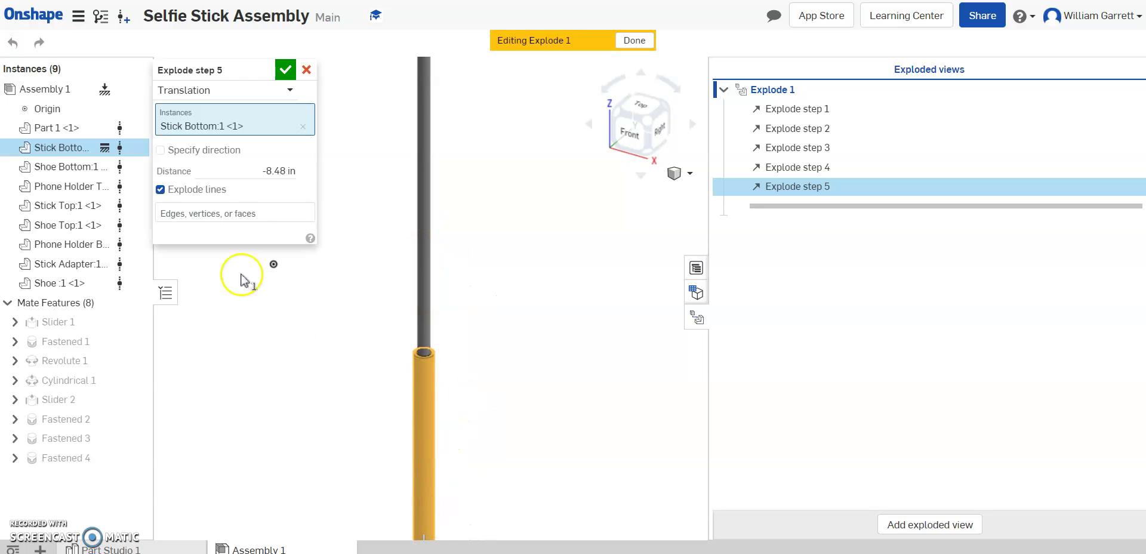
pyautogui.click(265, 172)
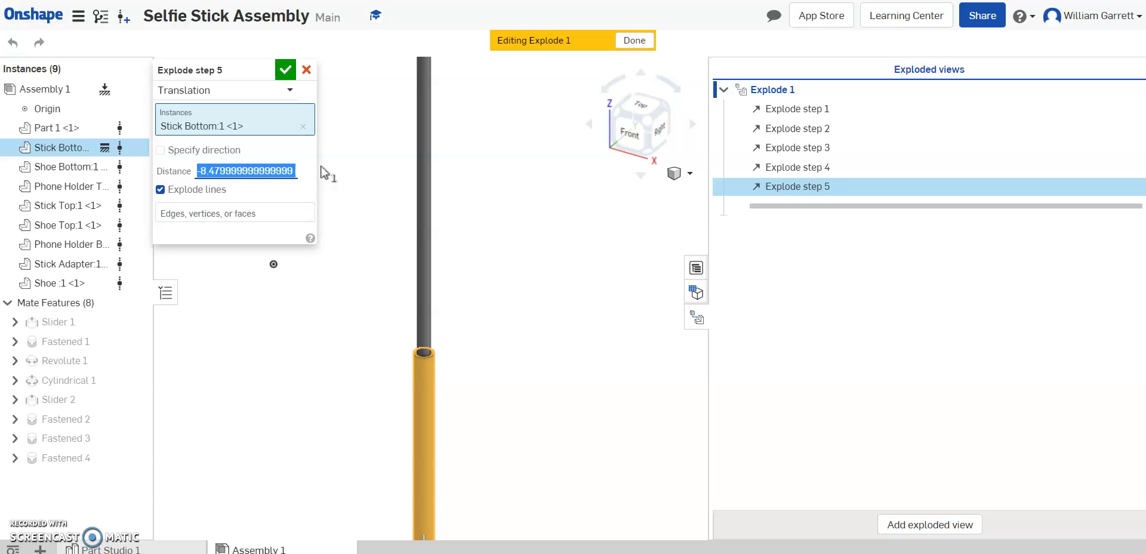
pyautogui.press('BackSpace')
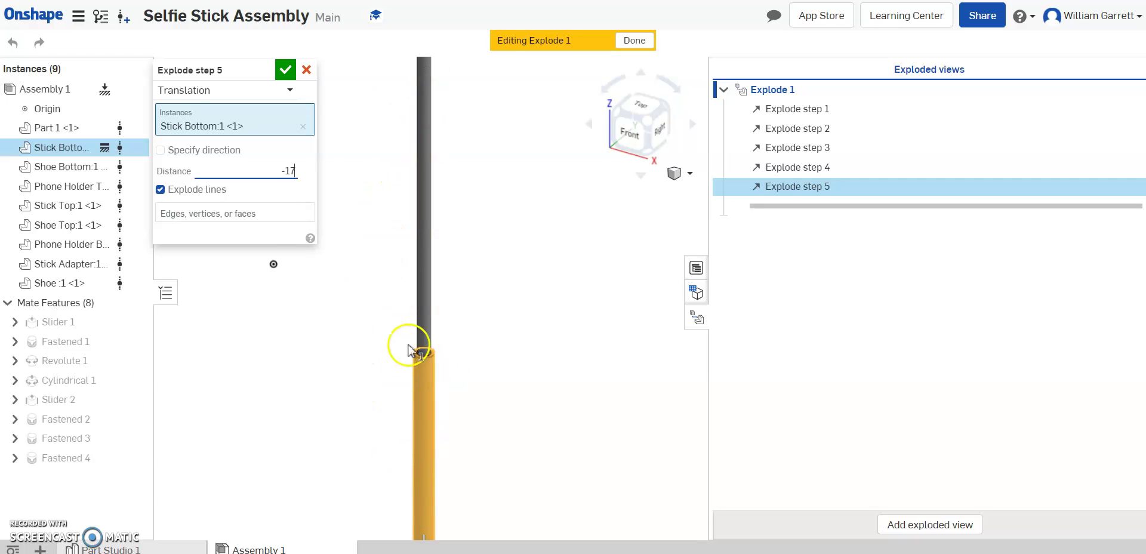
pyautogui.click(285, 71)
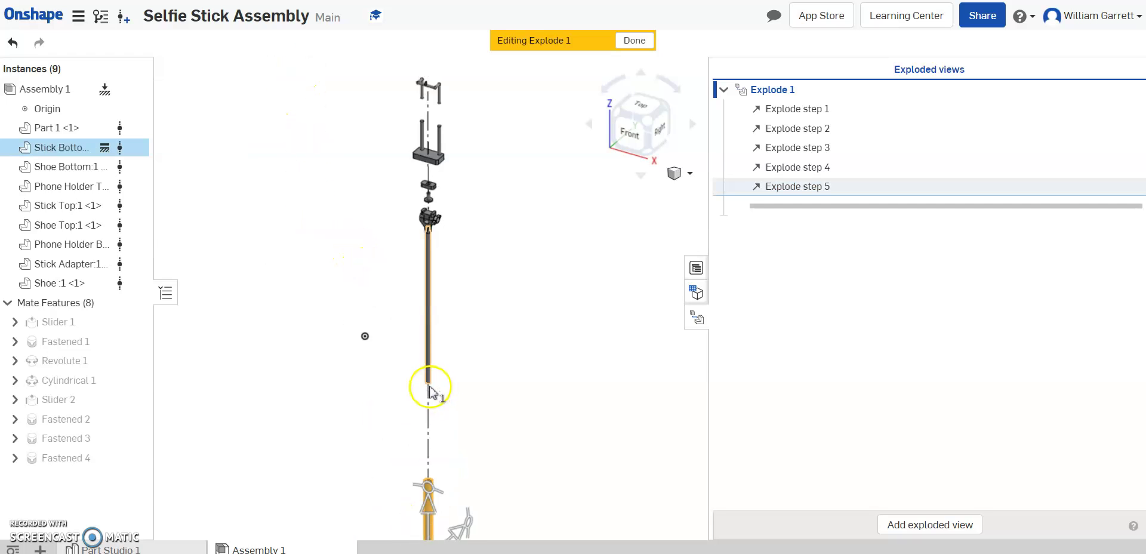
# Step: Add an explode step moving the Stick Top, the upper rod, downward with a distance of -4 in
pyautogui.scroll(-5, 435, 396)
pyautogui.scroll(3, 439, 430)
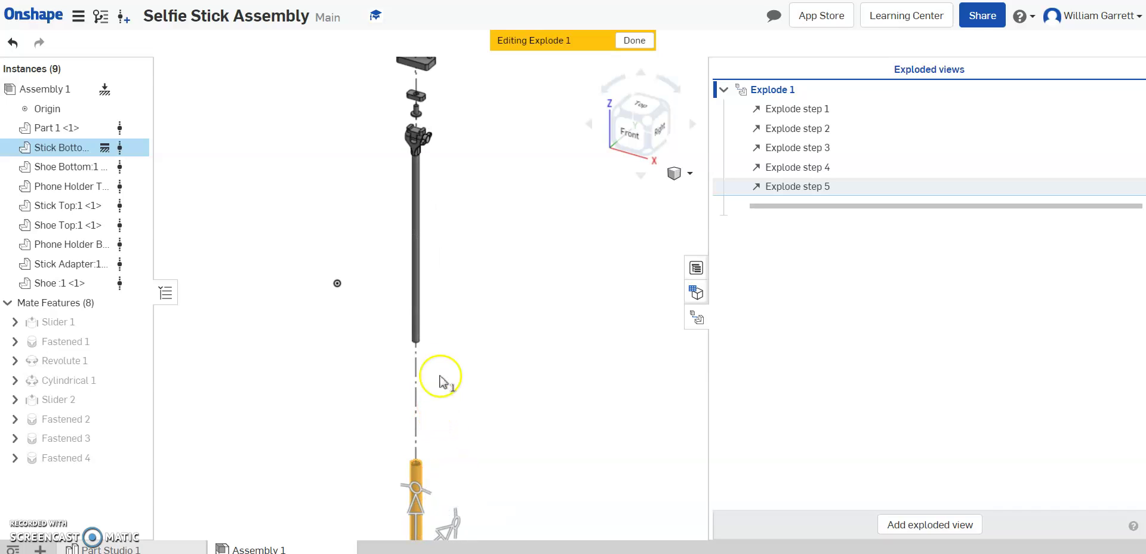
pyautogui.scroll(1, 385, 356)
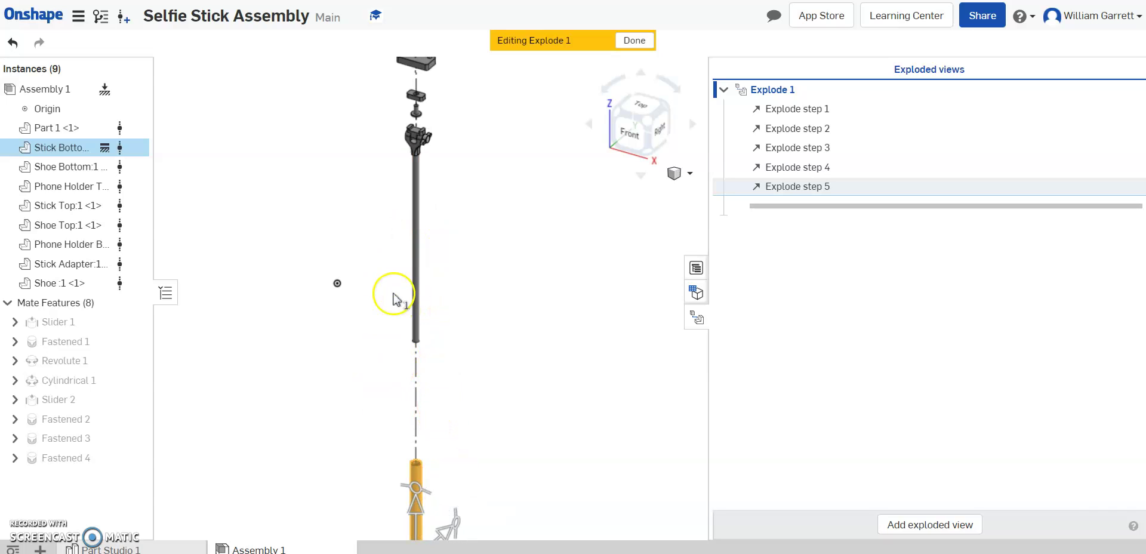
pyautogui.click(415, 288)
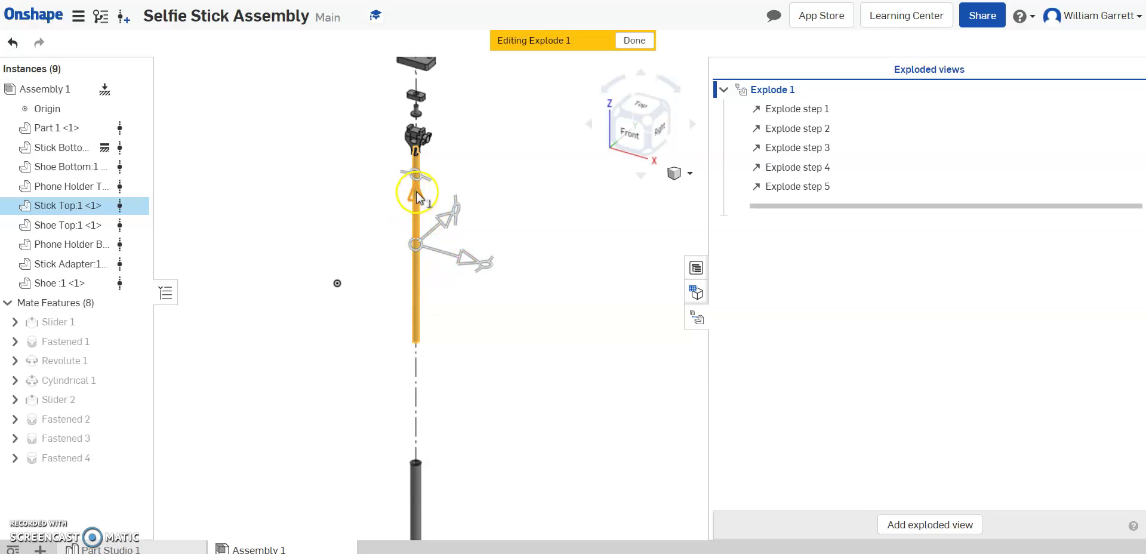
pyautogui.moveTo(418, 196); pyautogui.dragTo(420, 231)
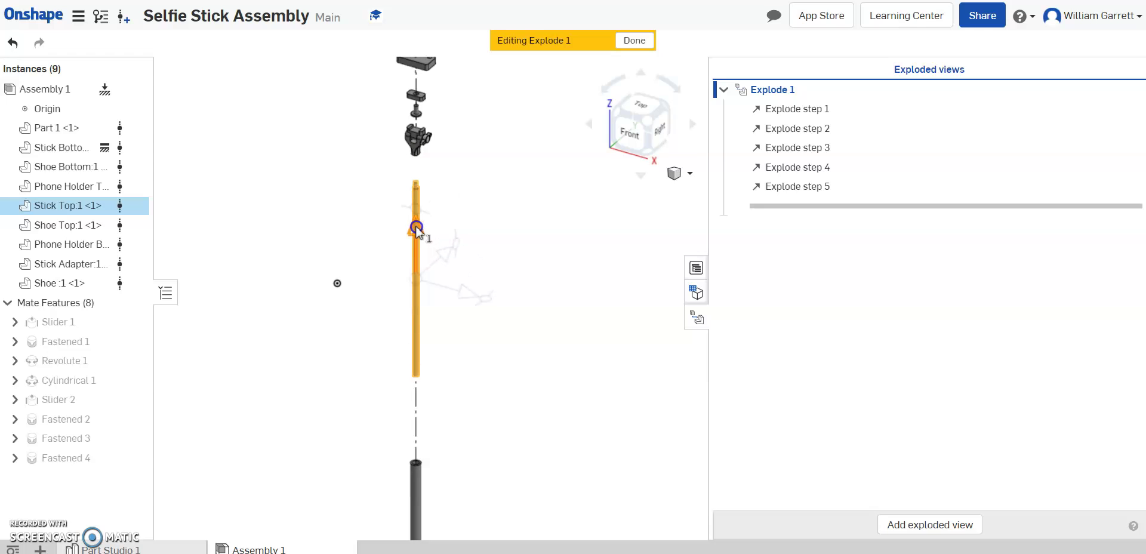
pyautogui.click(277, 170)
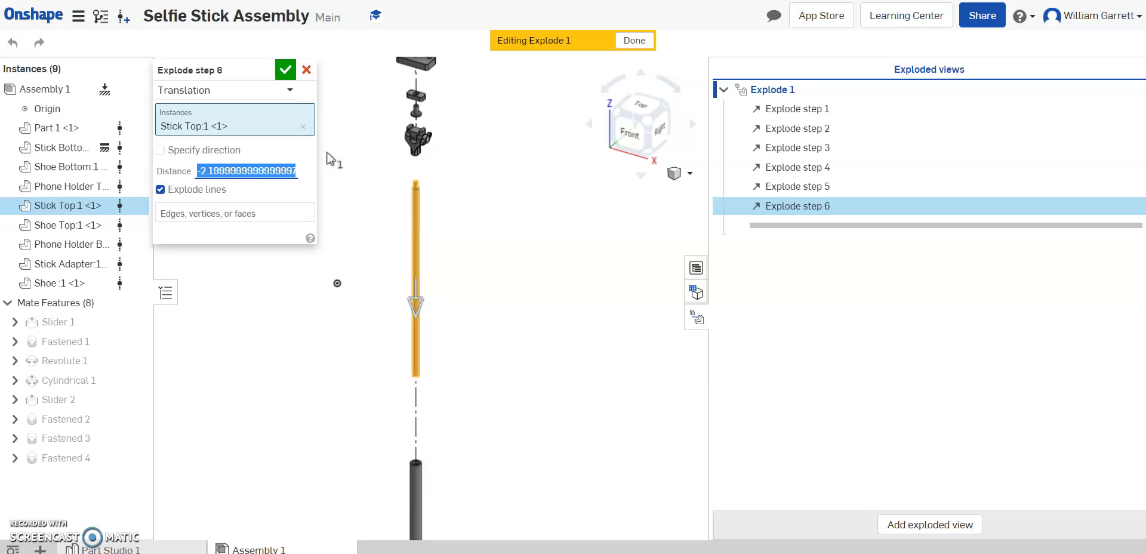
pyautogui.write('-4')
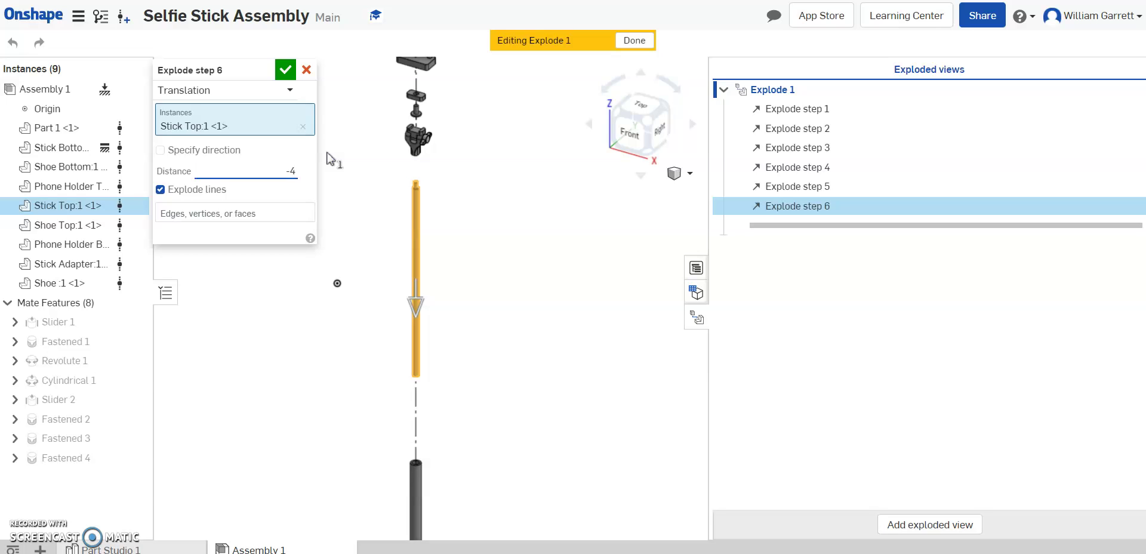
pyautogui.click(292, 70)
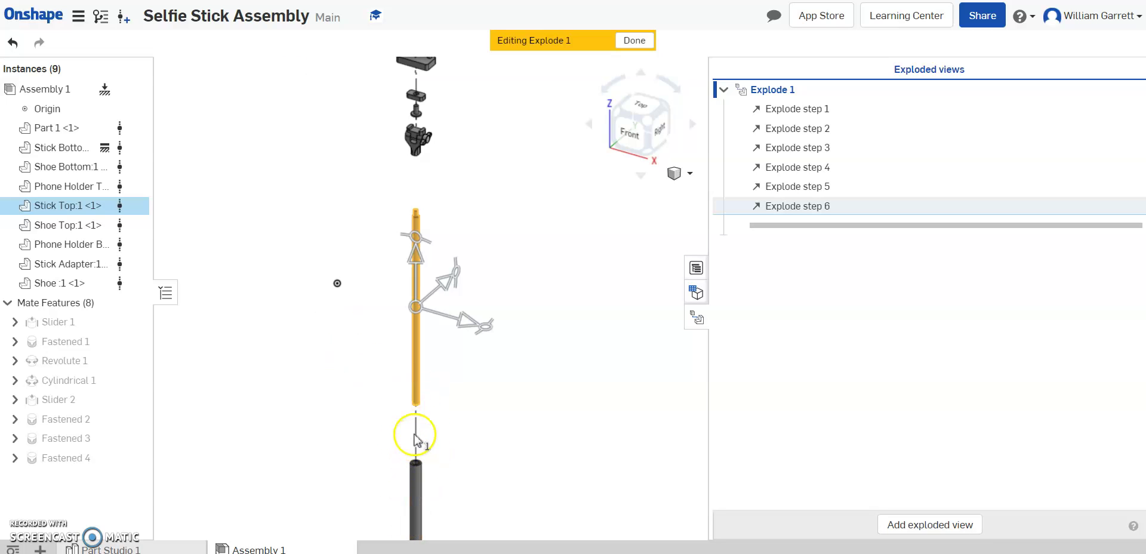
# Step: Add an explode step pulling Part 1, the thumb screw, sideways out of the stick head with a distance of -2 in
pyautogui.scroll(3, 406, 197)
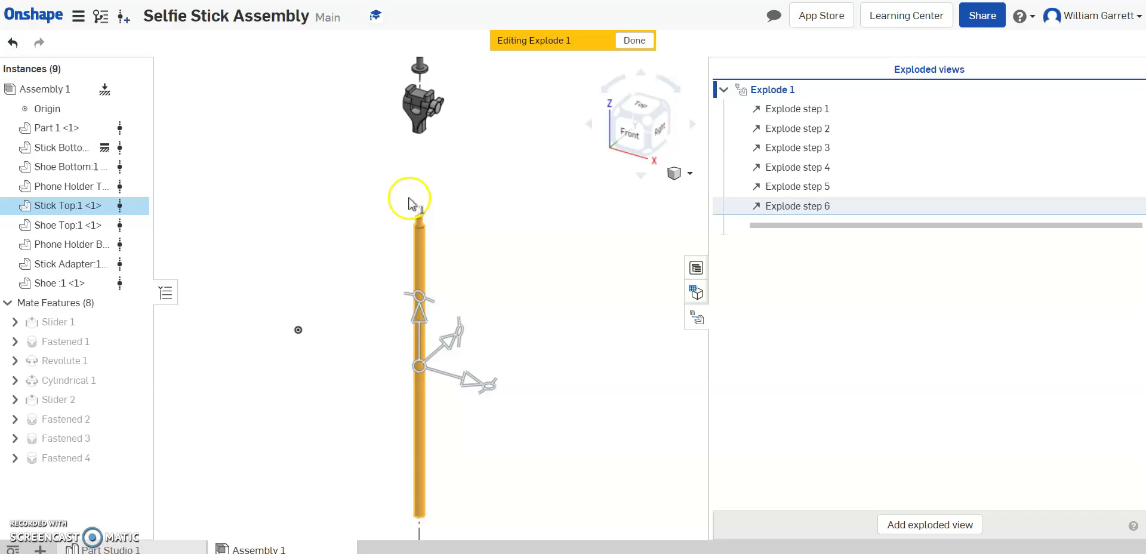
pyautogui.scroll(-2, 411, 227)
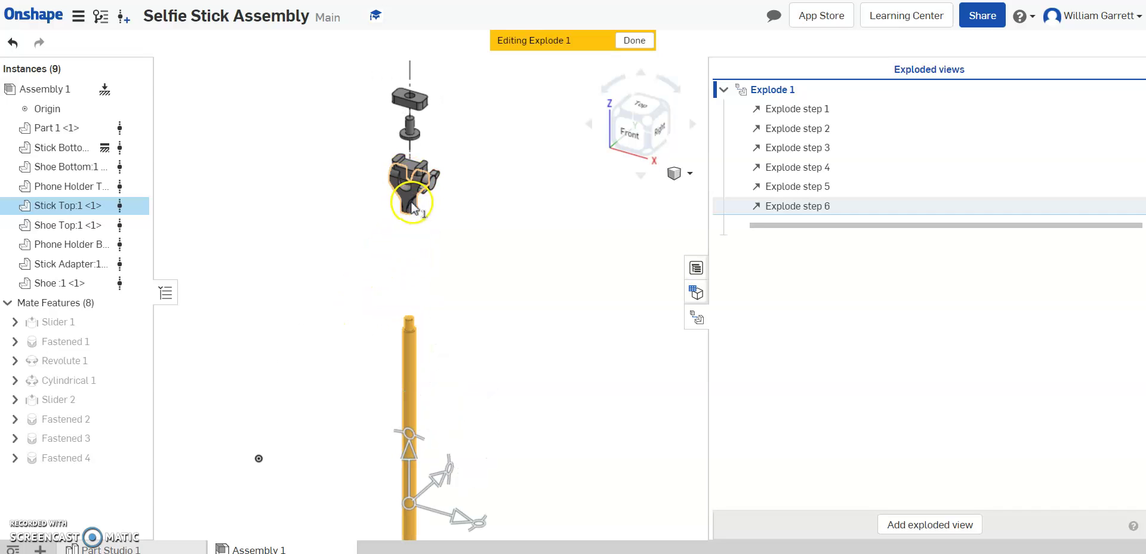
pyautogui.scroll(2, 399, 236)
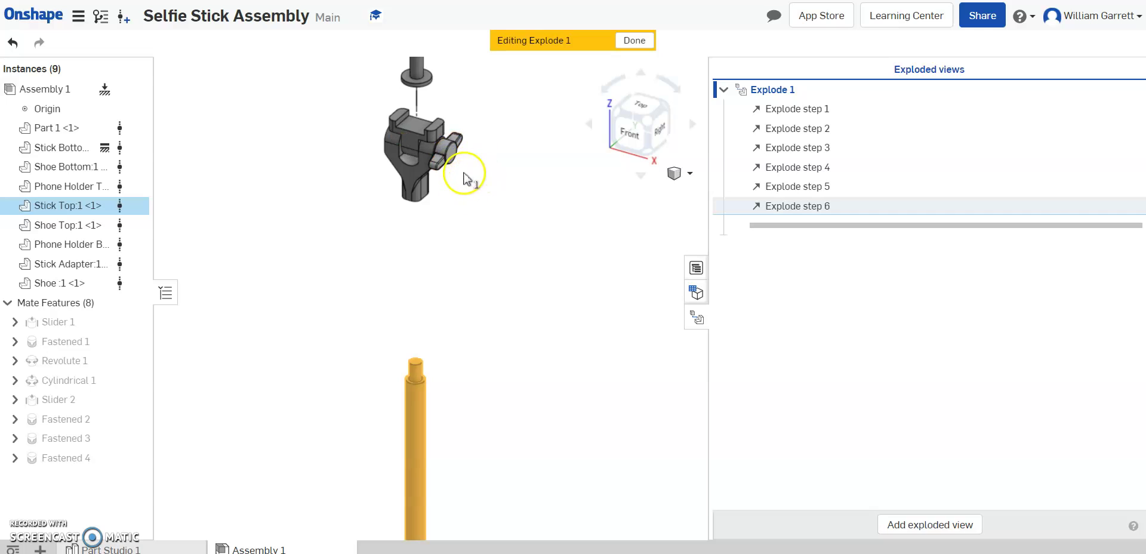
pyautogui.click(446, 164)
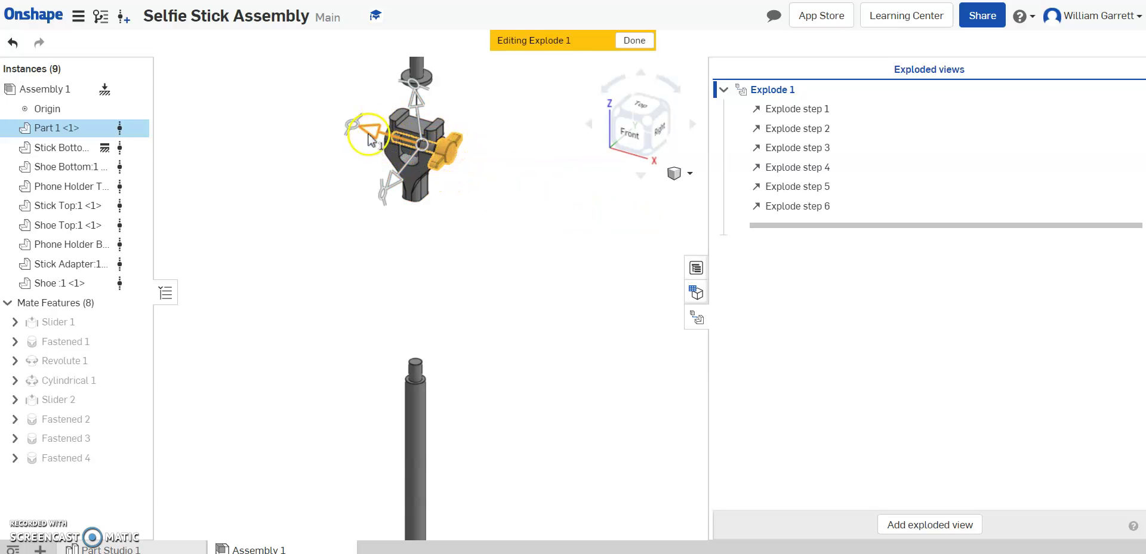
pyautogui.moveTo(370, 133); pyautogui.dragTo(443, 155)
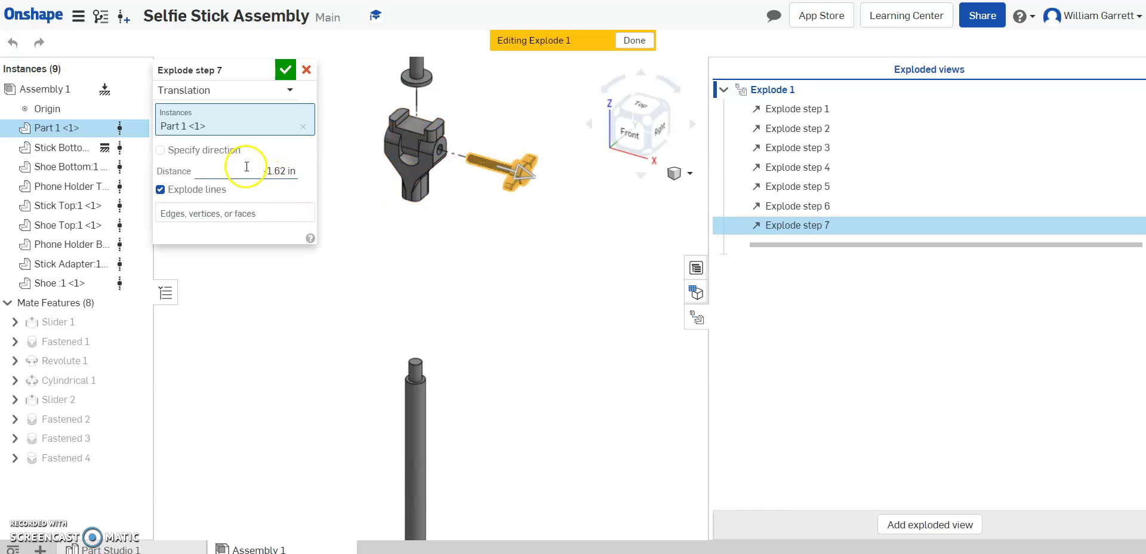
pyautogui.click(284, 172)
pyautogui.write('-2')
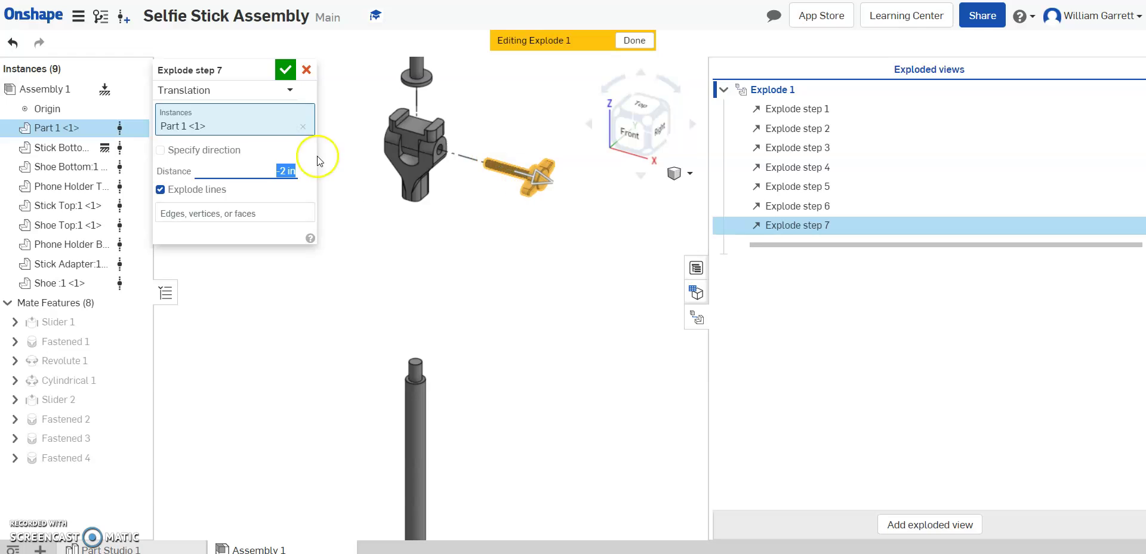
pyautogui.click(283, 73)
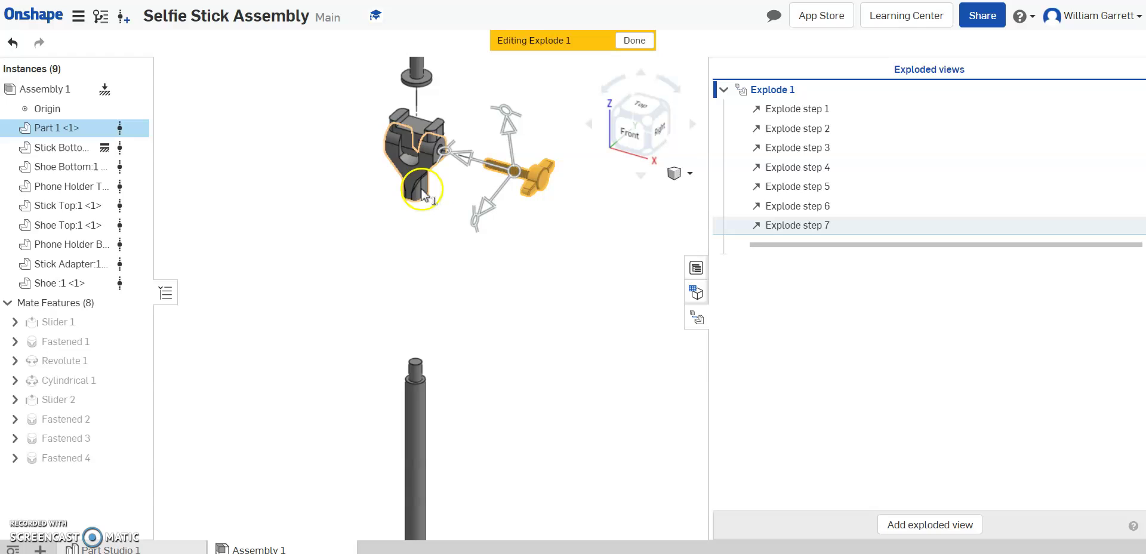
# Step: Add an explode step moving the Stick Adapter, the forked part, downward with a distance of -2 in
pyautogui.click(403, 189)
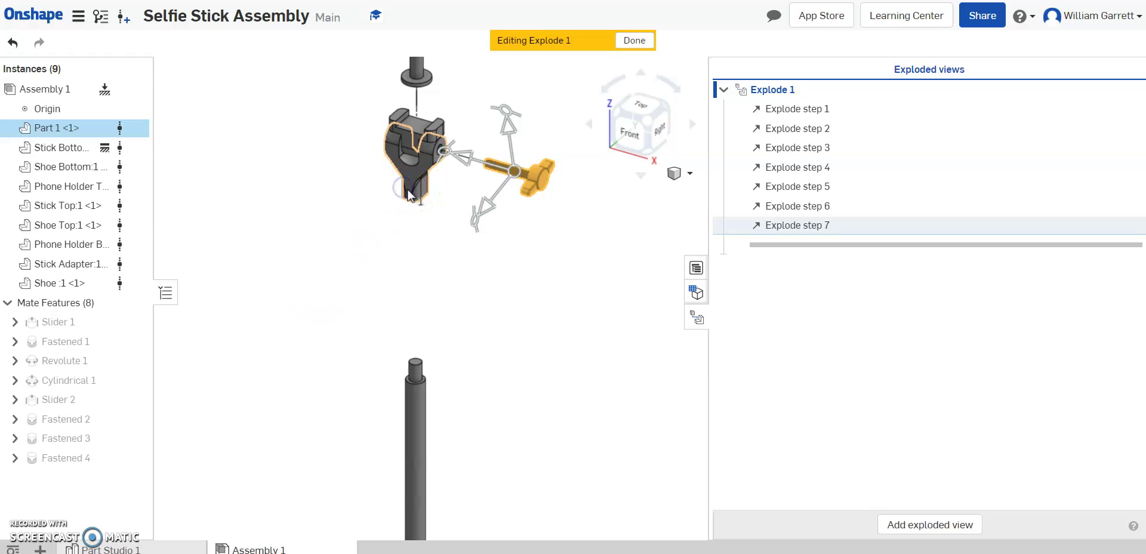
pyautogui.click(420, 181)
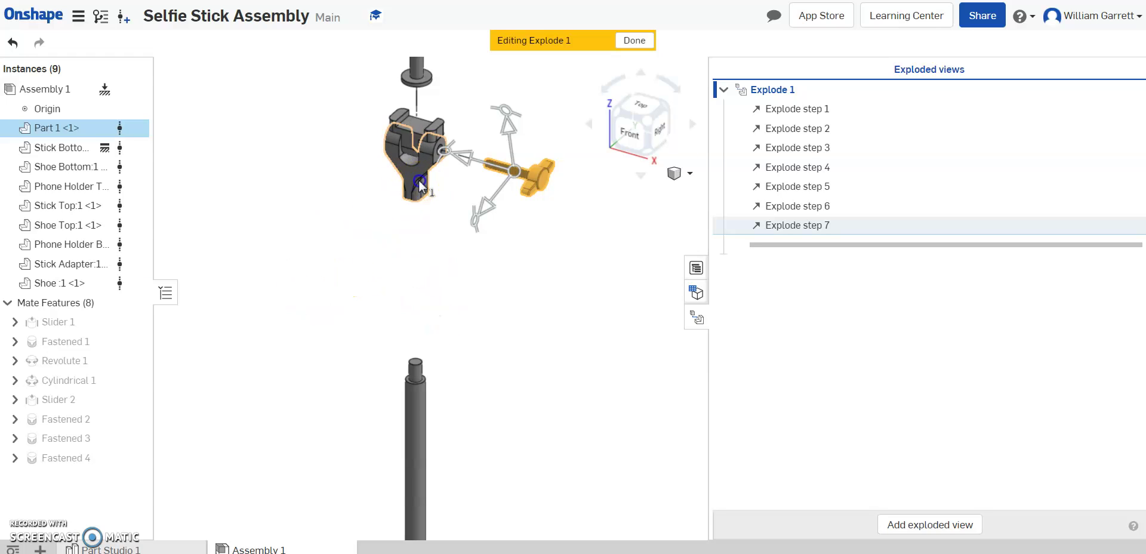
pyautogui.click(421, 116)
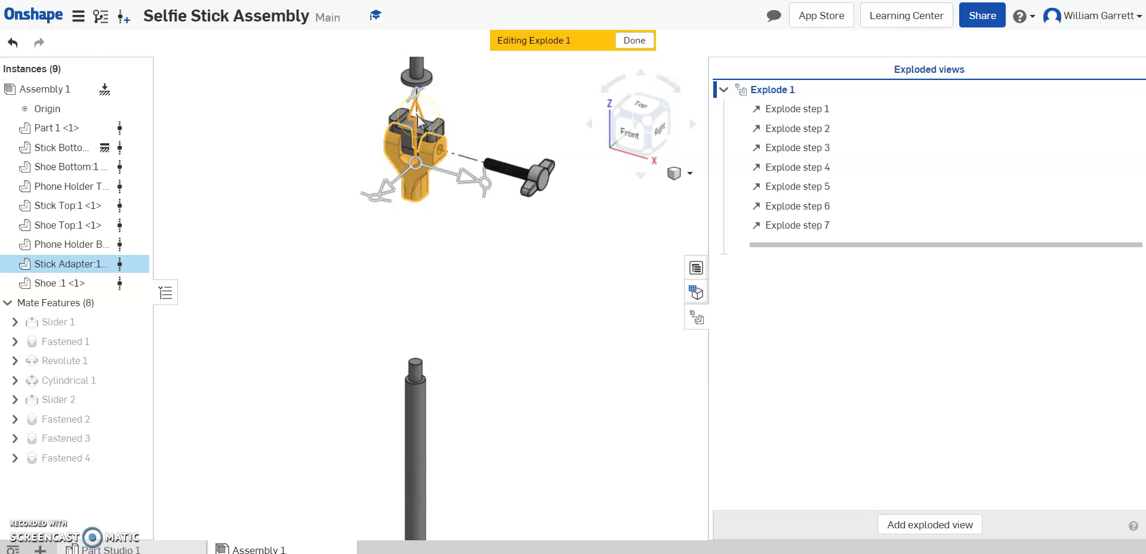
pyautogui.moveTo(416, 114); pyautogui.dragTo(423, 190)
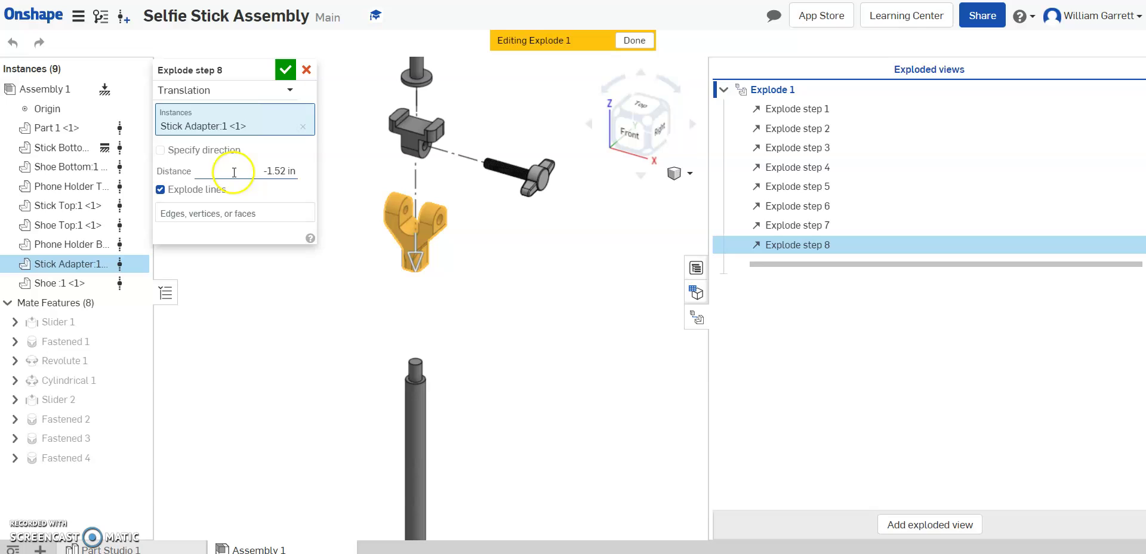
pyautogui.click(280, 162)
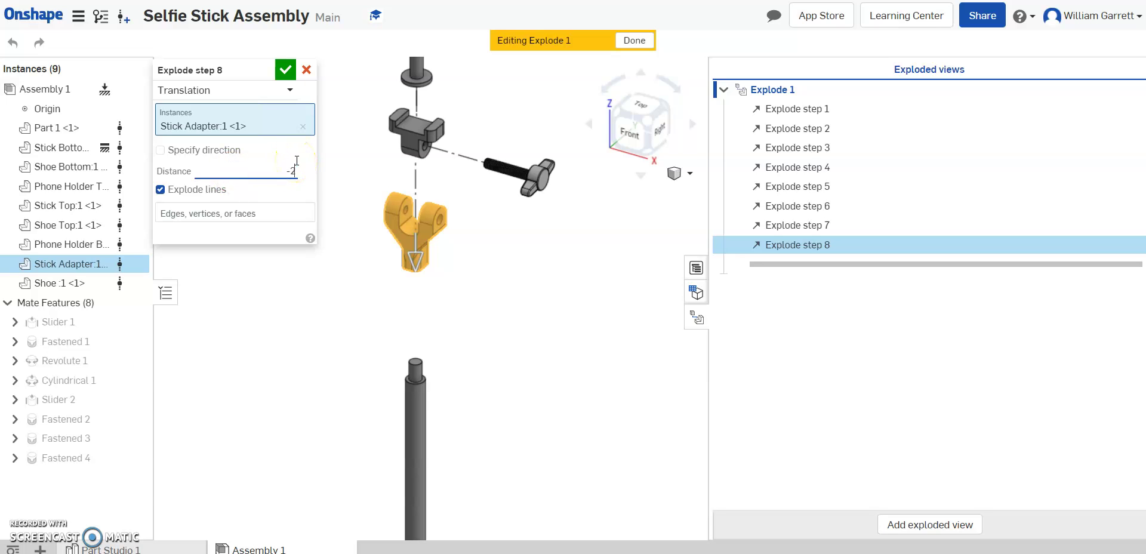
pyautogui.press('Return')
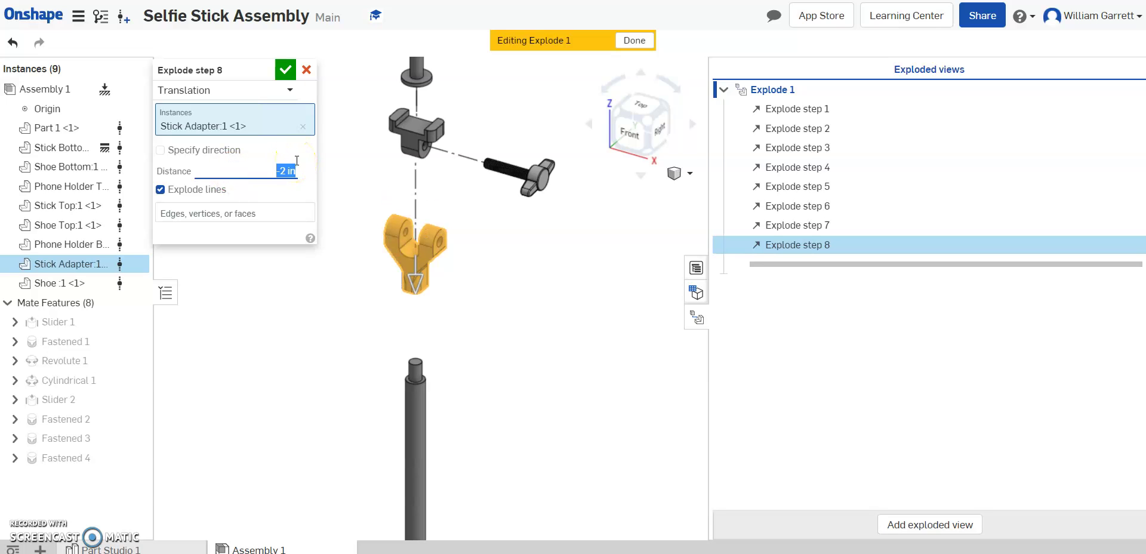
pyautogui.click(287, 70)
# Step: Edit the Stick Bottom's existing explode step, Explode step 5, and set its distance to -16 in
pyautogui.scroll(-4, 445, 331)
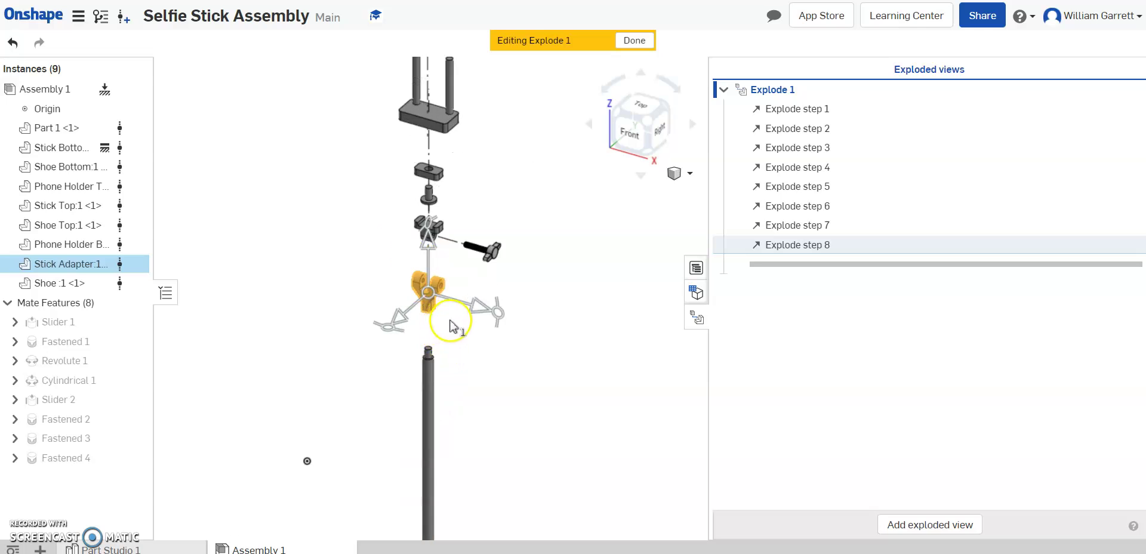
pyautogui.click(614, 352)
pyautogui.moveTo(525, 375); pyautogui.dragTo(474, 317, button='right')
pyautogui.scroll(5, 469, 355)
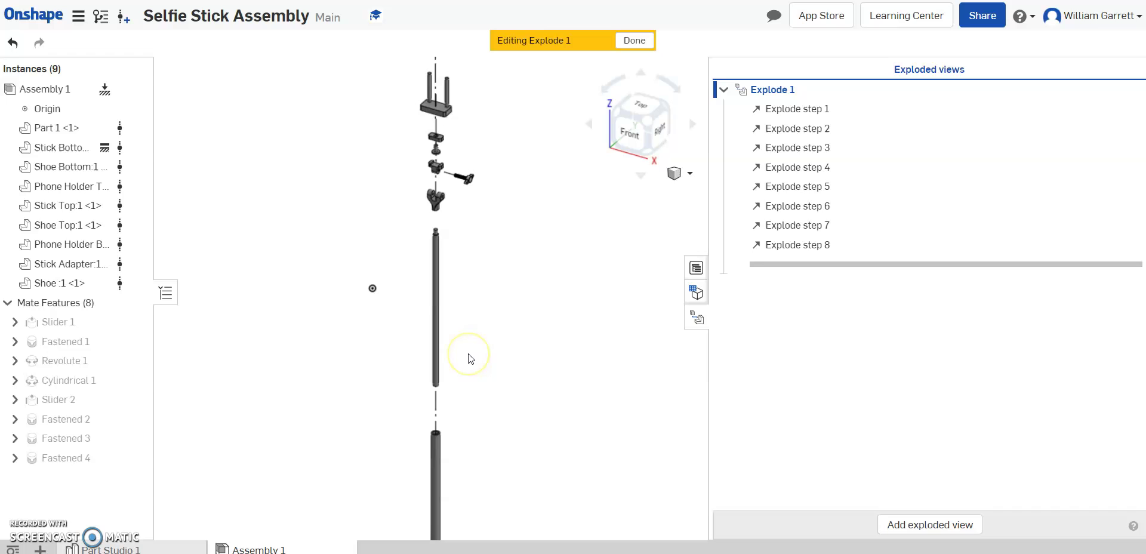
pyautogui.scroll(-6, 469, 358)
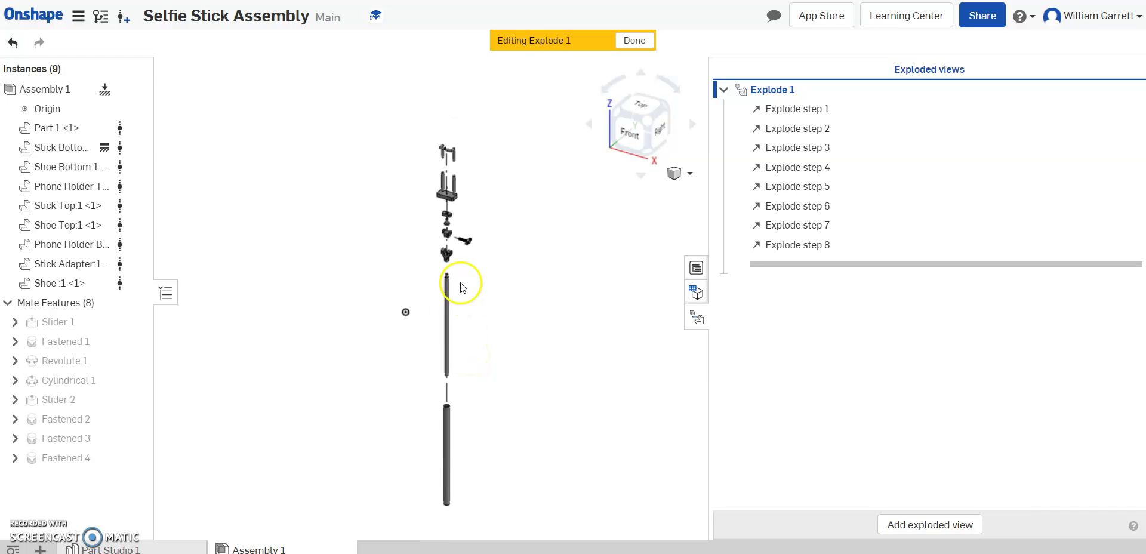
pyautogui.click(448, 461)
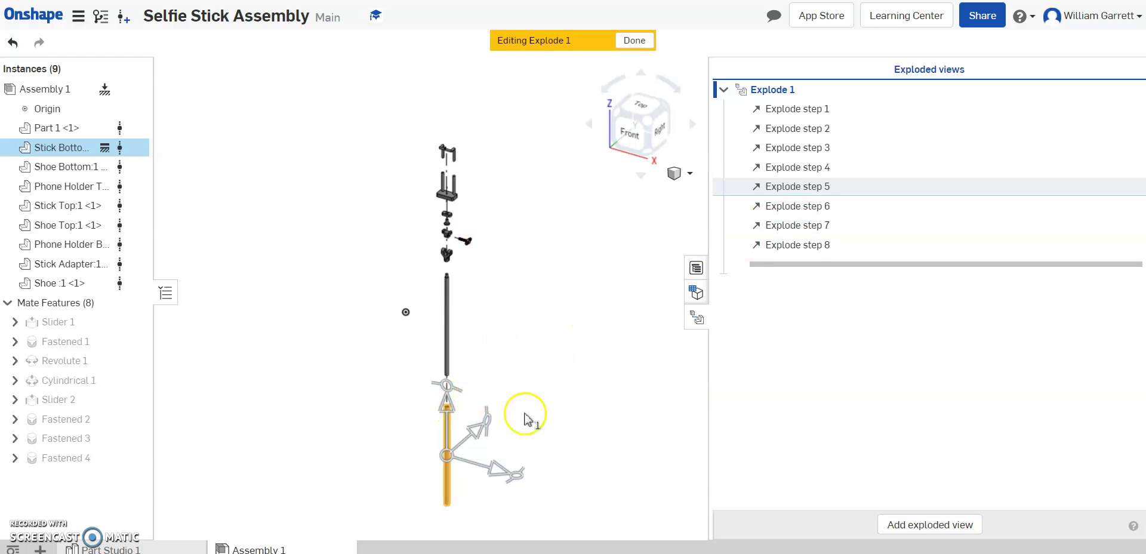
pyautogui.doubleClick(803, 187)
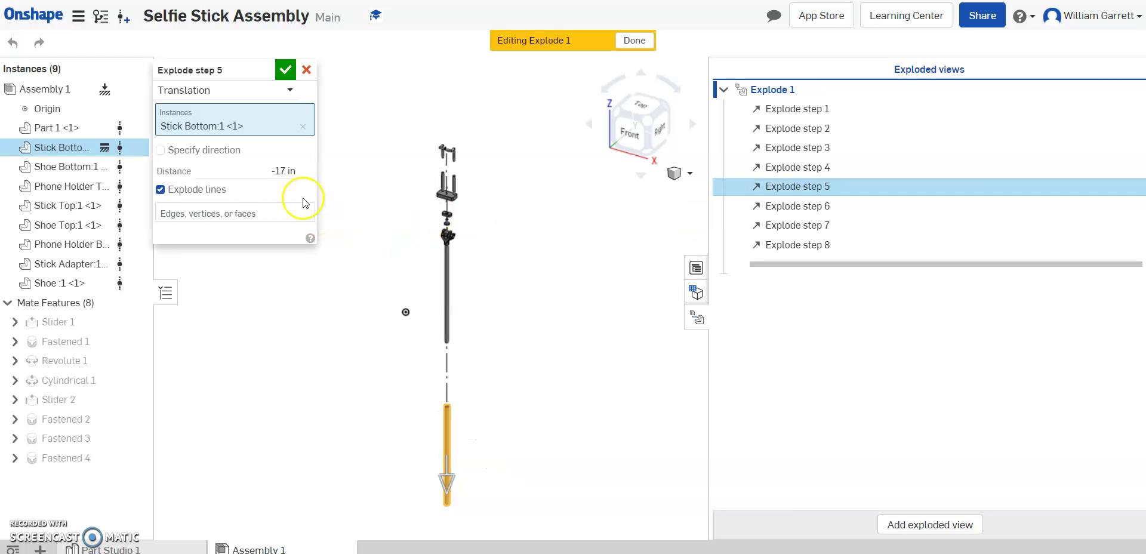
pyautogui.click(283, 172)
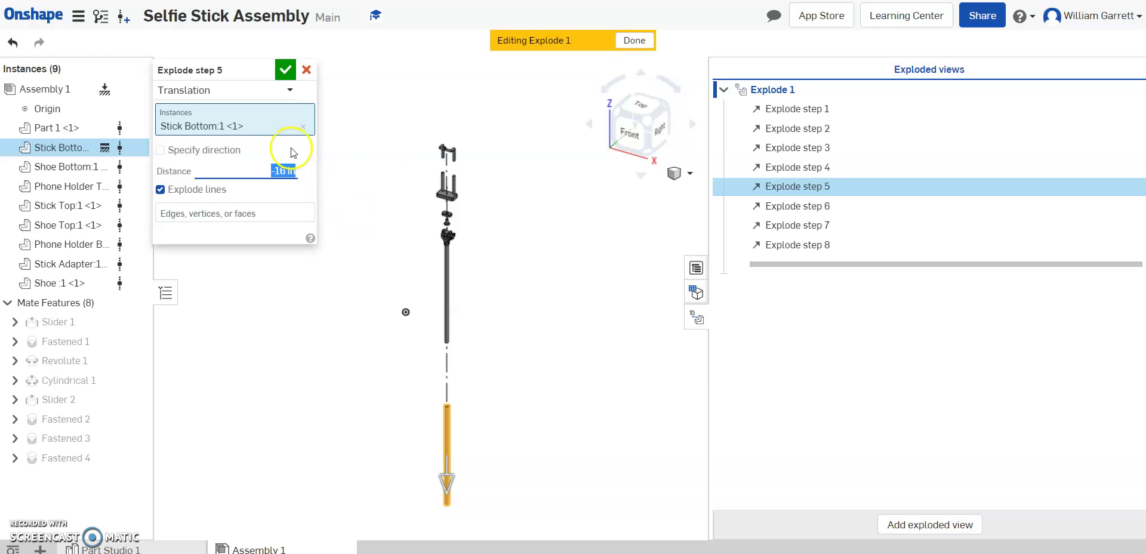
pyautogui.click(285, 71)
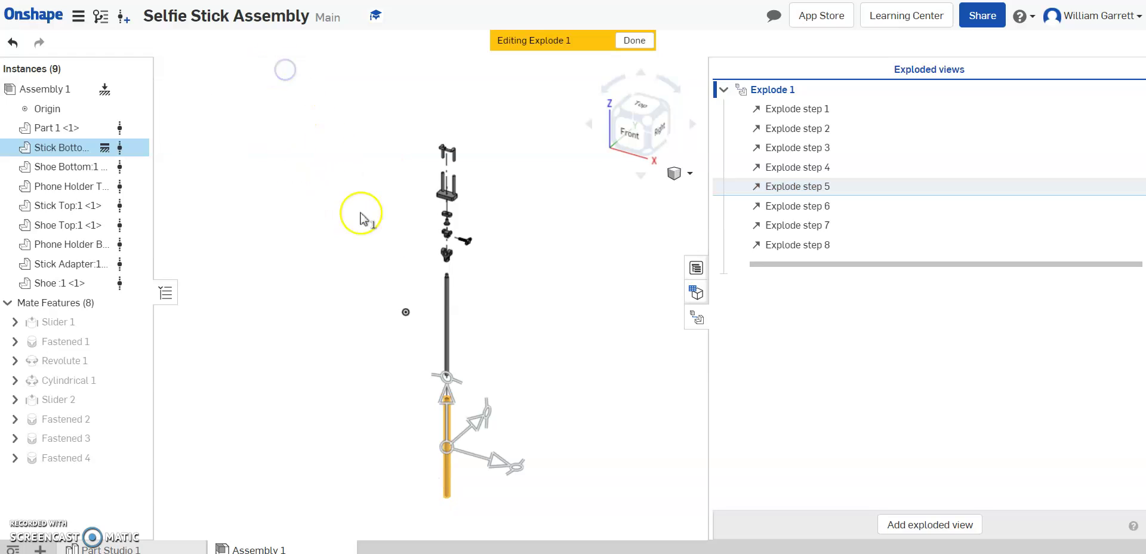
# Step: Clear the selection and examine the spacing between the exploded parts along the whole selfie stick
pyautogui.scroll(2, 465, 394)
pyautogui.click(517, 375)
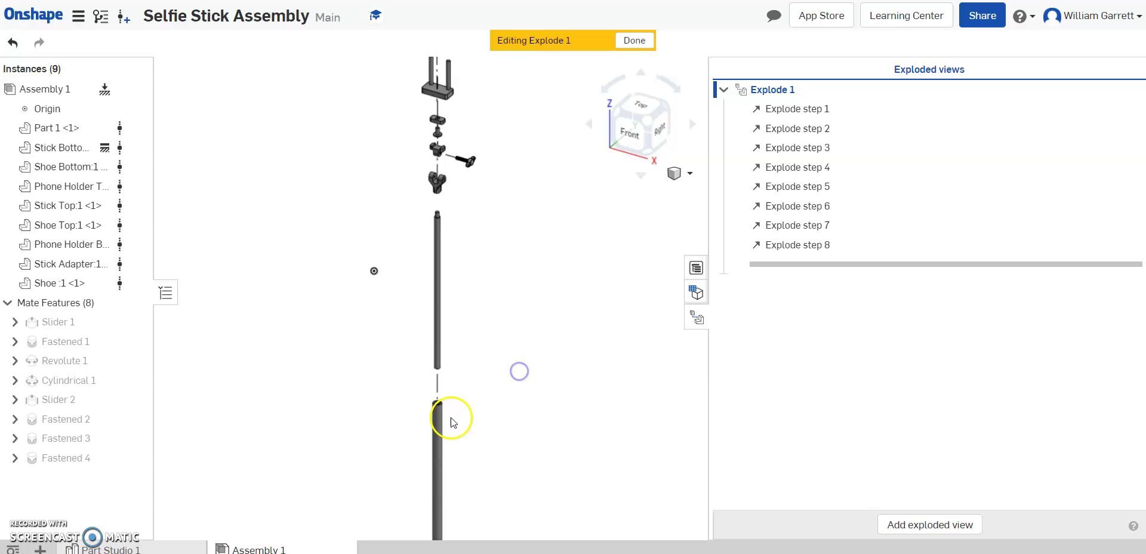
pyautogui.scroll(2, 460, 412)
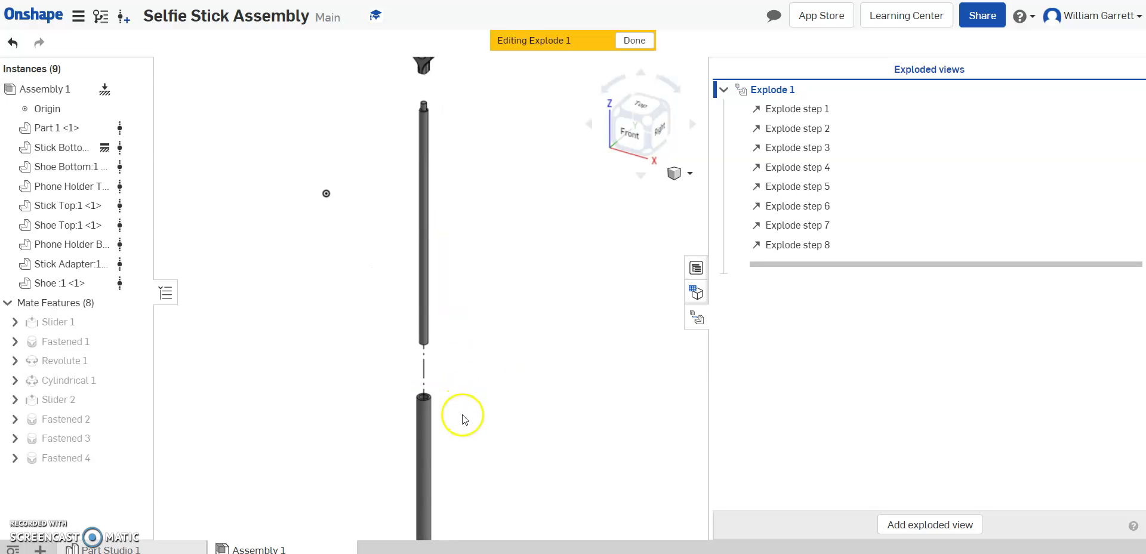
pyautogui.scroll(-3, 472, 370)
pyautogui.scroll(1, 453, 311)
pyautogui.scroll(2, 449, 242)
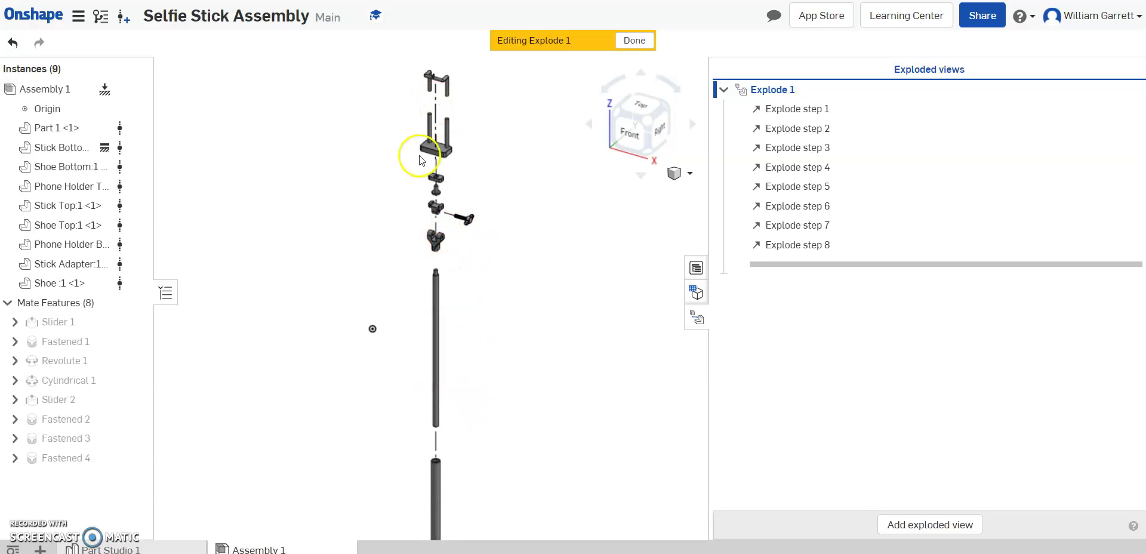
pyautogui.scroll(-1, 443, 200)
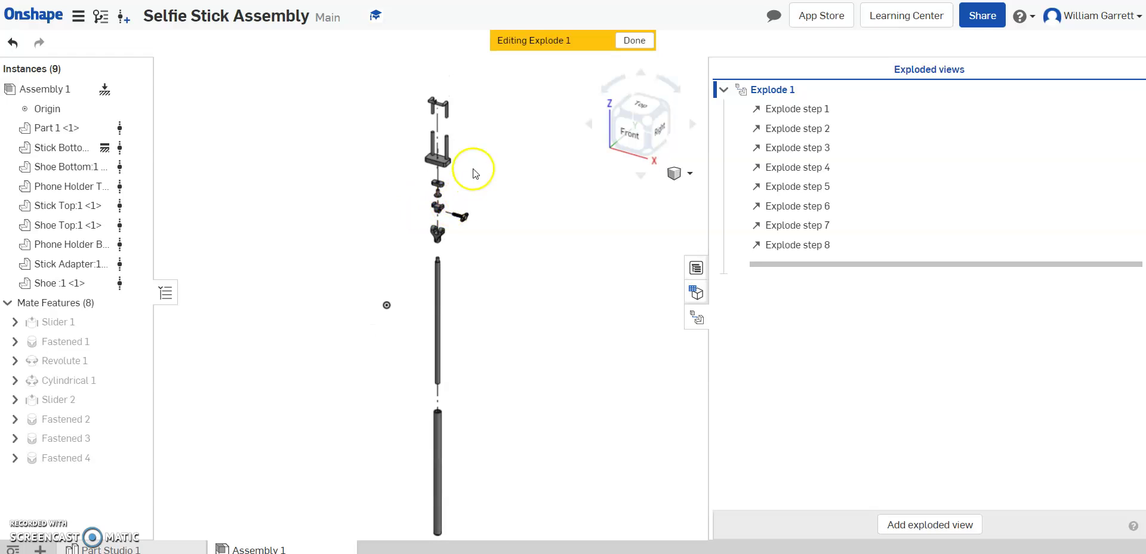